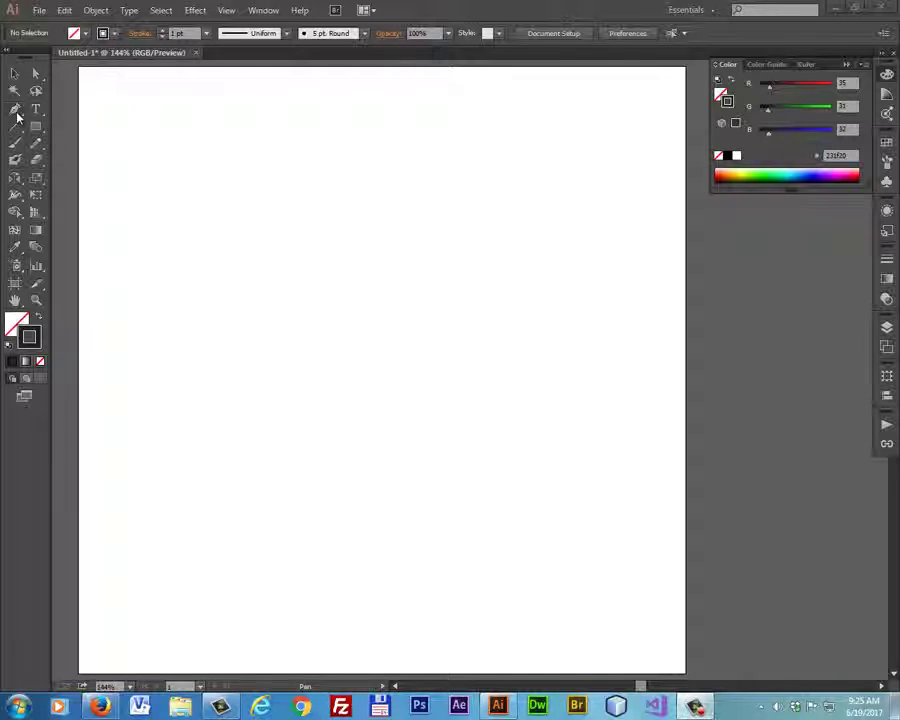
Choose the Pen Tool to draw the vase profile point by point
left_click(15, 110)
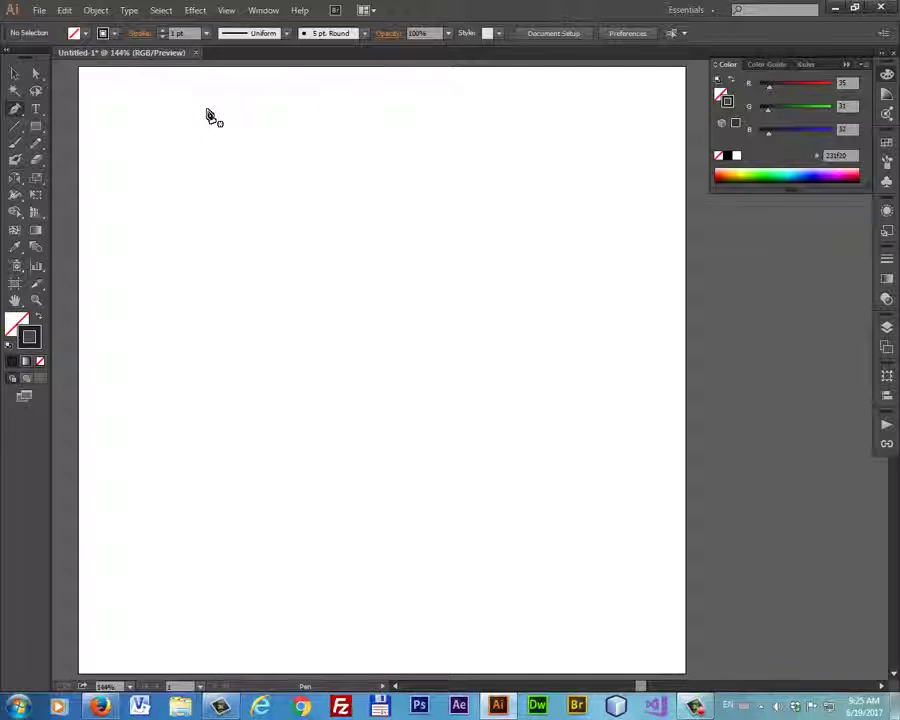
Draw a wavy open half-vase curve from top to base, dismissing the Windows colour warning
left_click(200, 108)
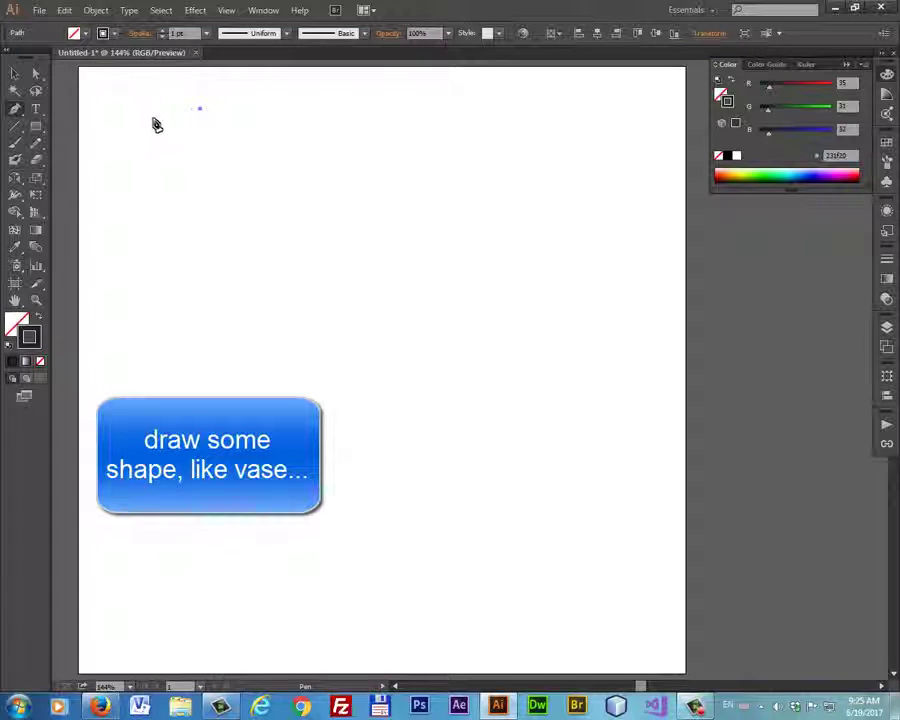
left_click(162, 121)
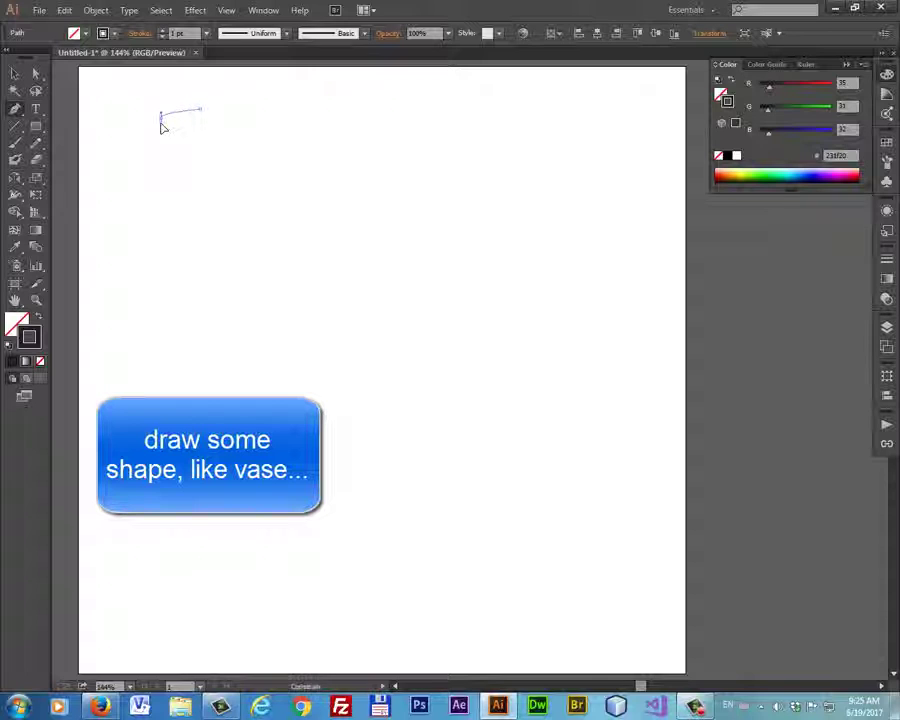
left_click_drag(162, 127, 189, 153)
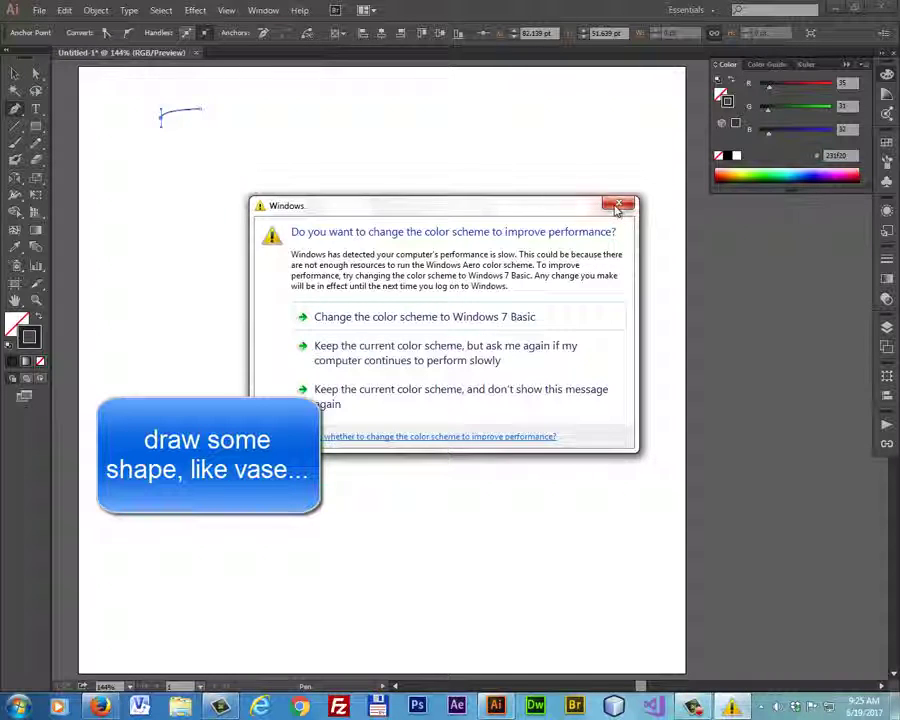
left_click(620, 203)
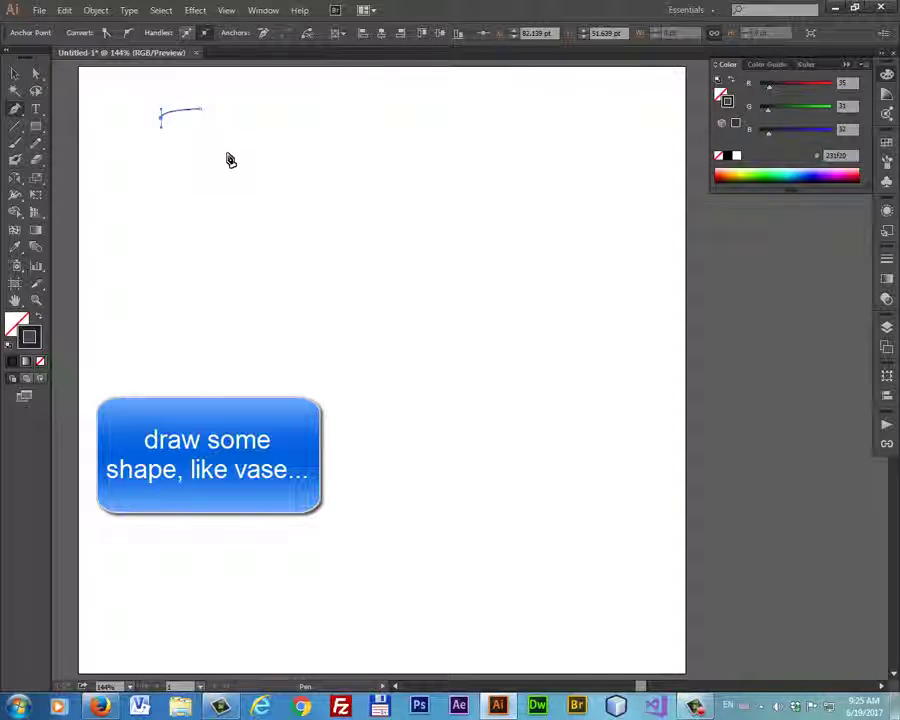
left_click_drag(228, 165, 227, 171)
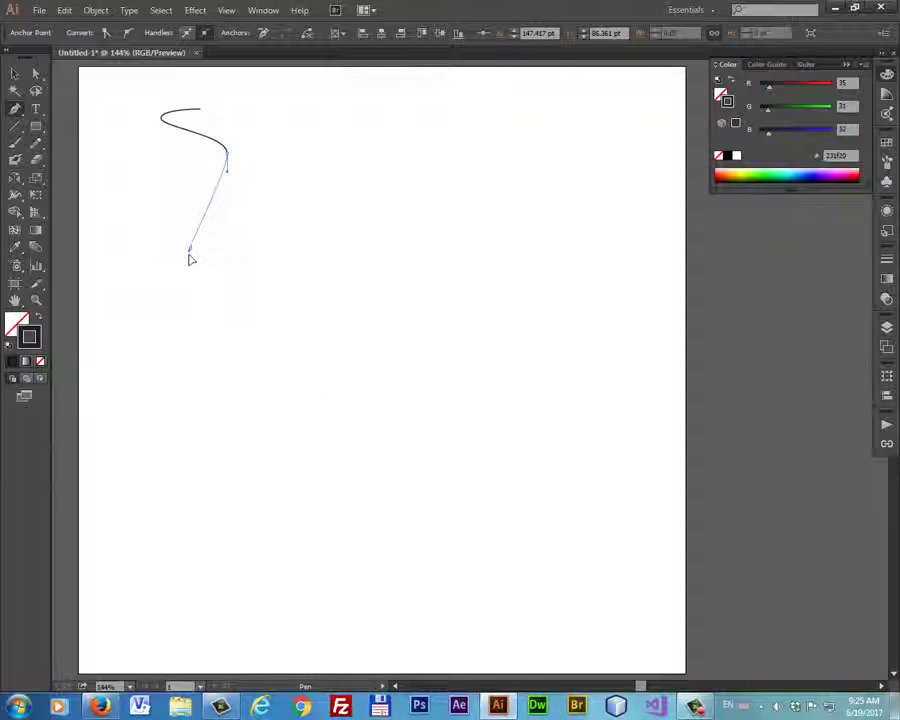
left_click_drag(190, 246, 192, 275)
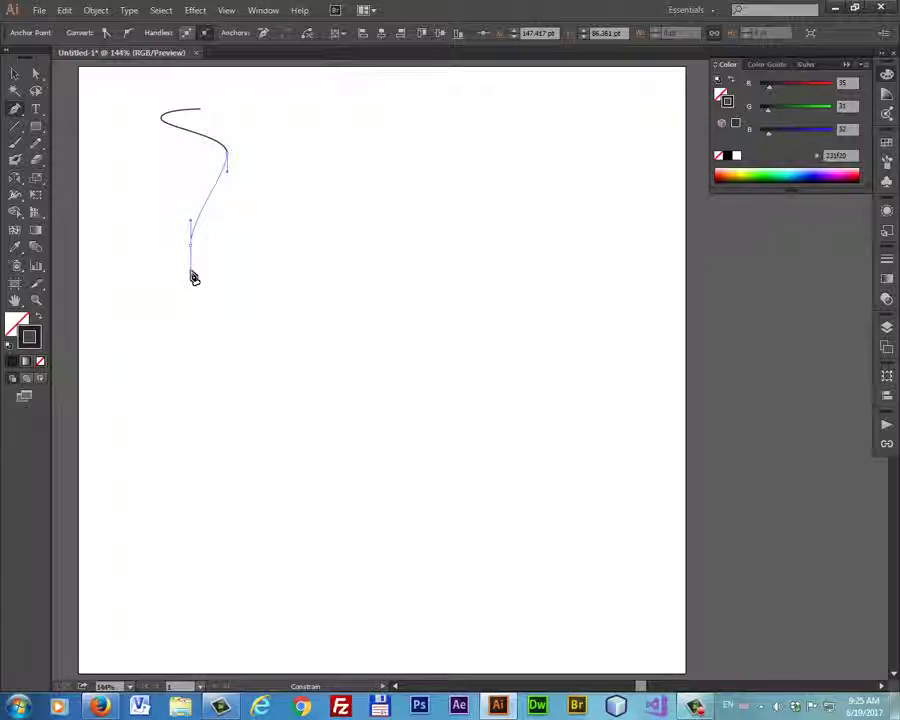
left_click_drag(194, 278, 191, 269)
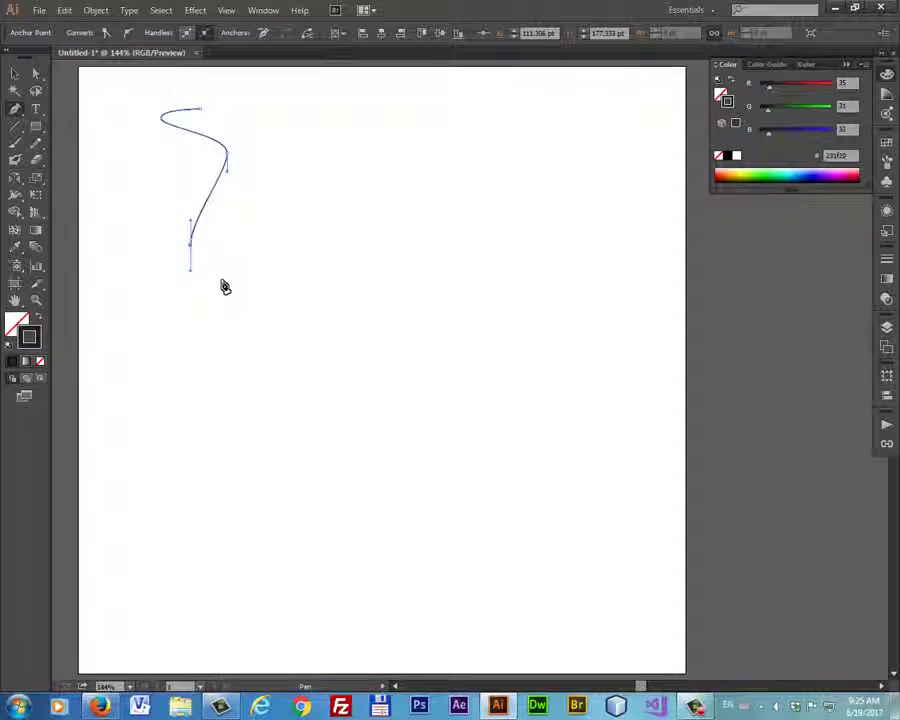
left_click_drag(247, 272, 246, 295)
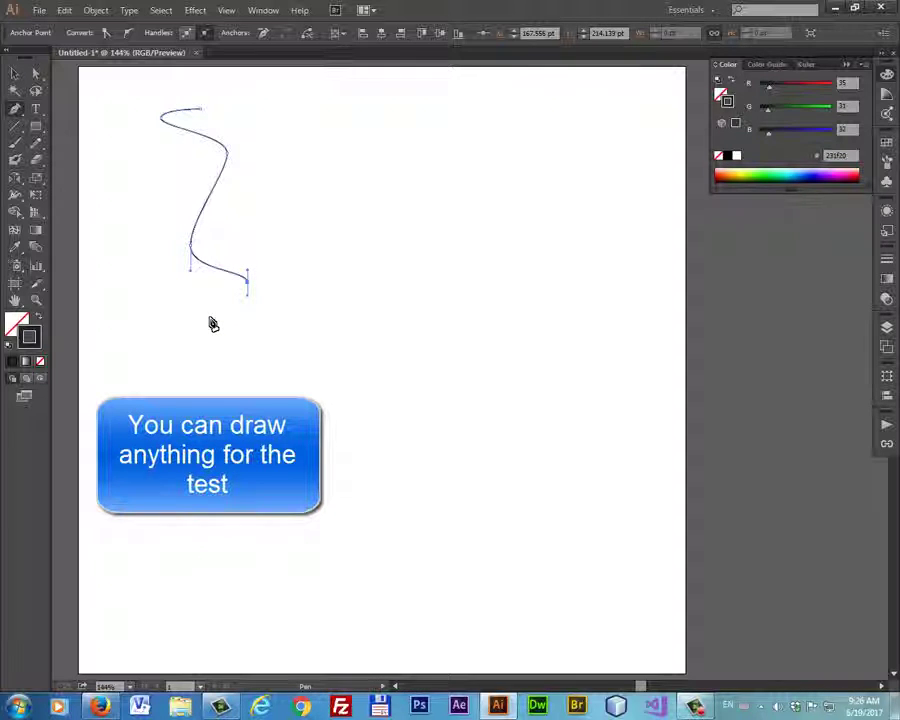
left_click(207, 310)
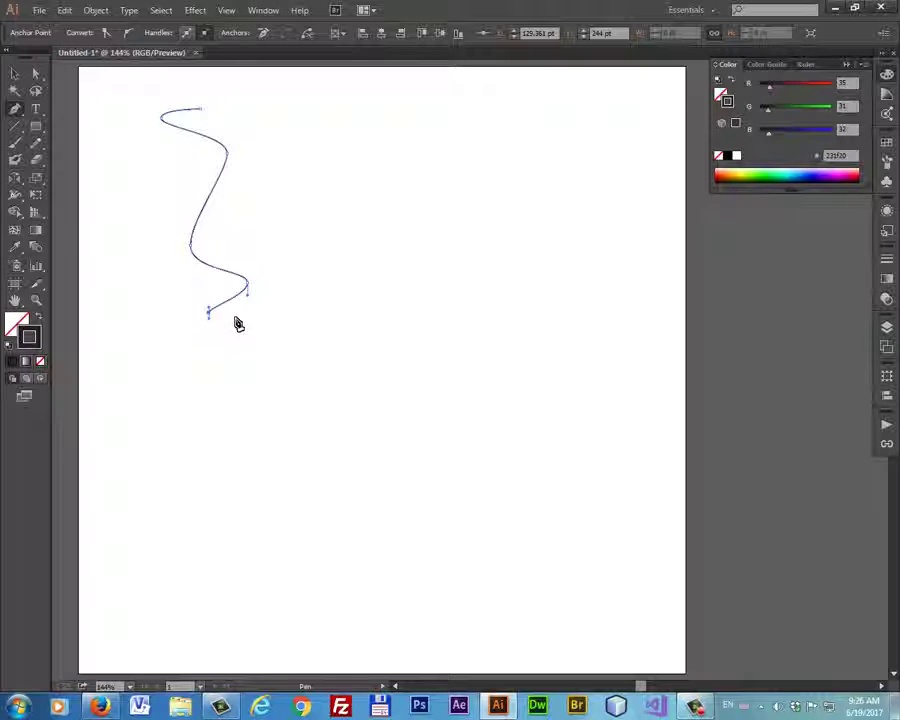
left_click(237, 321)
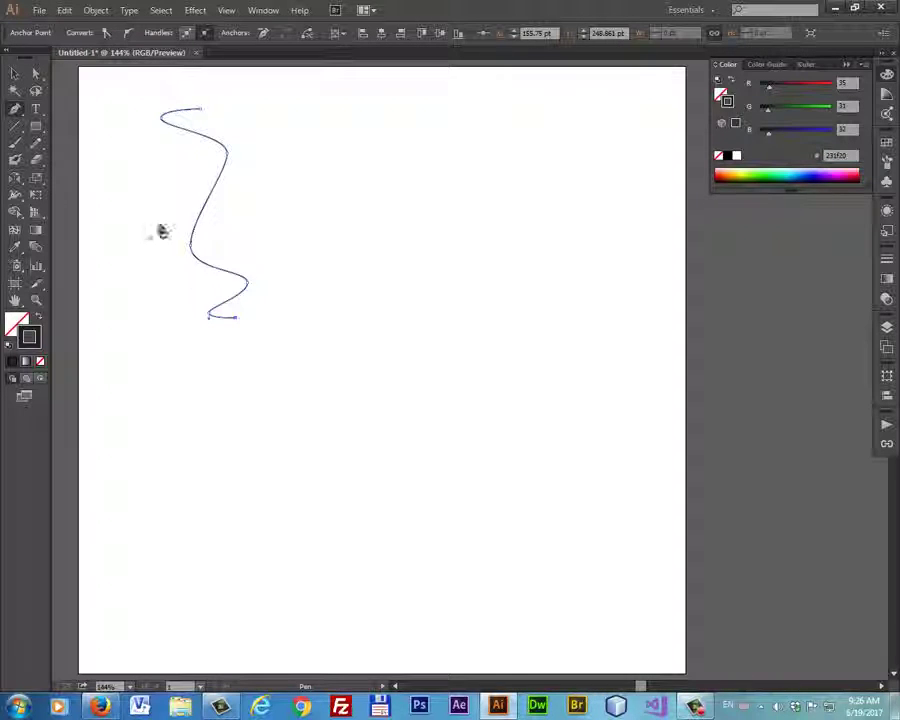
Deselect the curve with the Selection Tool and turn on View > Smart Guides
left_click(14, 73)
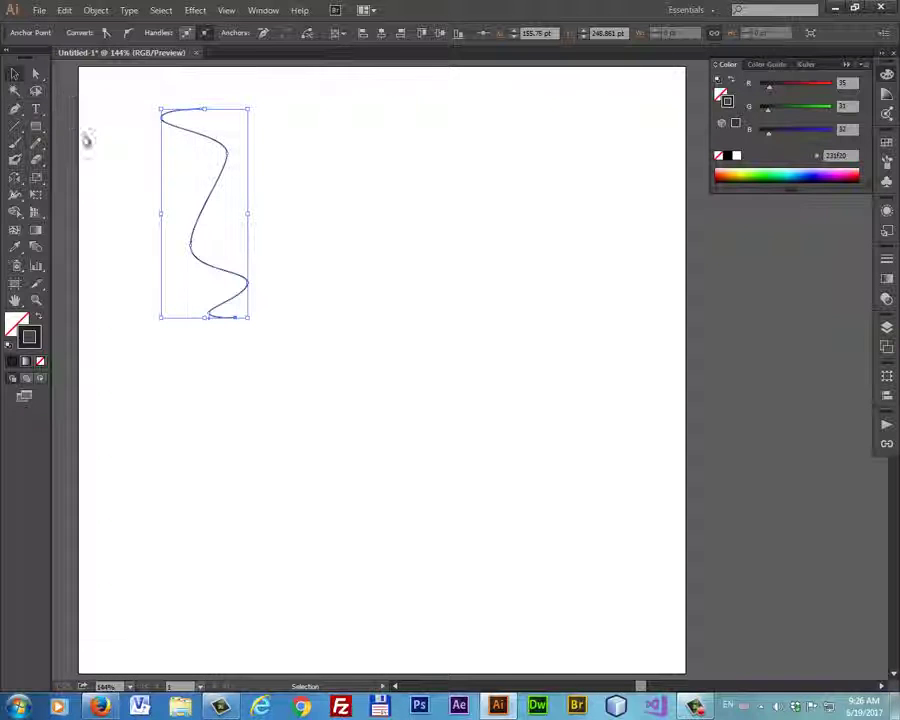
left_click(105, 160)
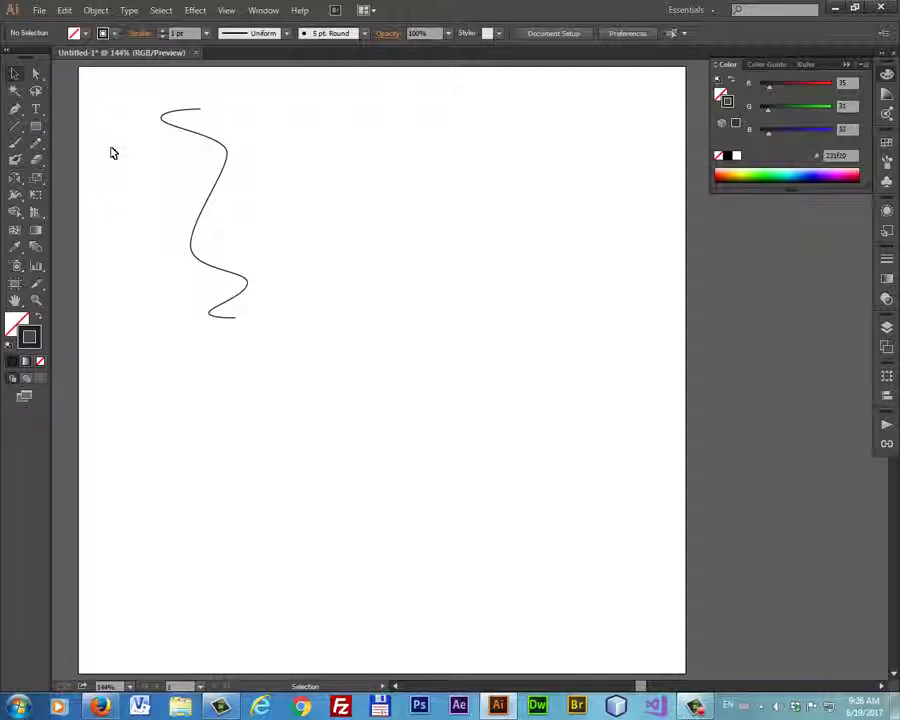
left_click(227, 12)
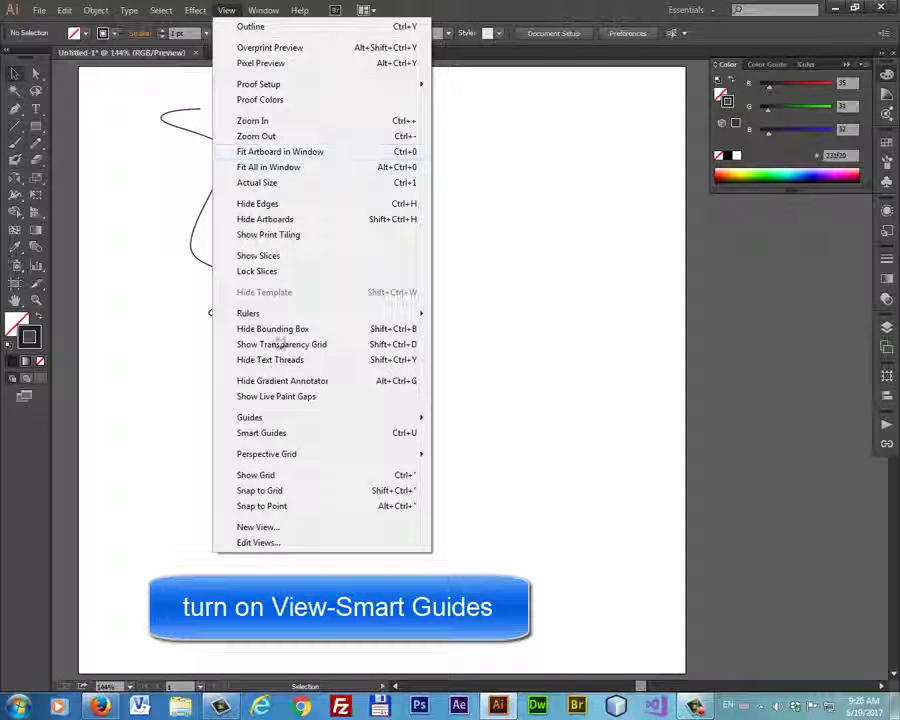
left_click(290, 436)
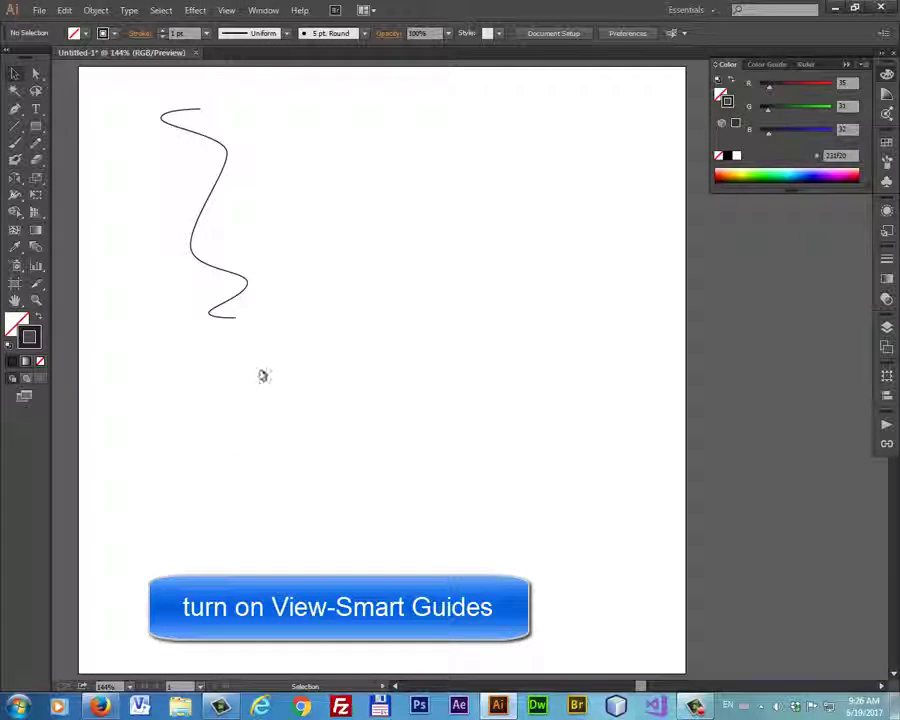
Select the whole wavy curve and zoom in on it
left_click_drag(140, 95, 261, 341)
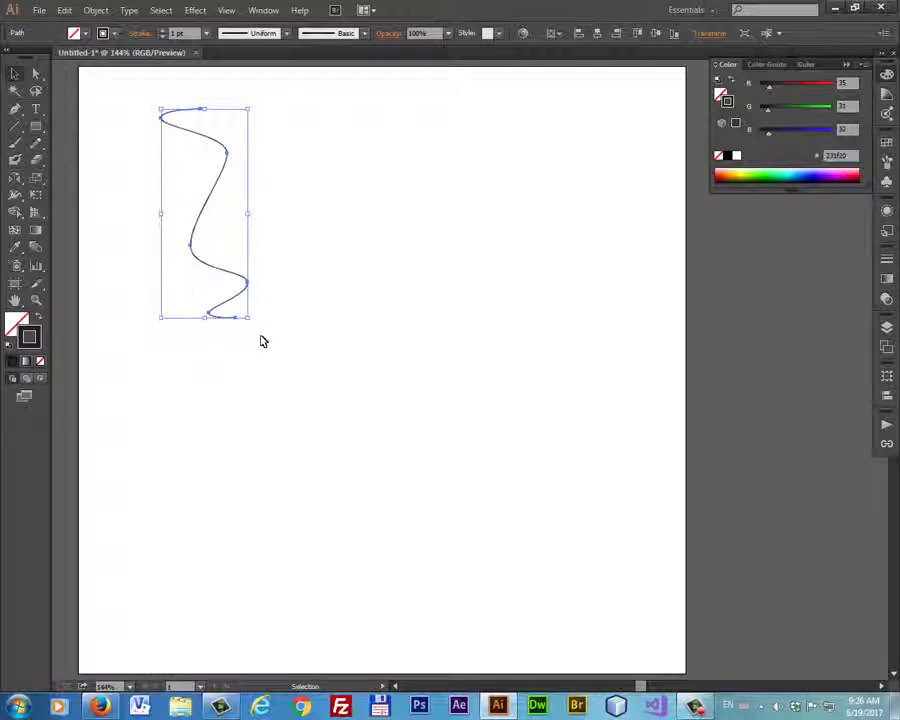
key("a")
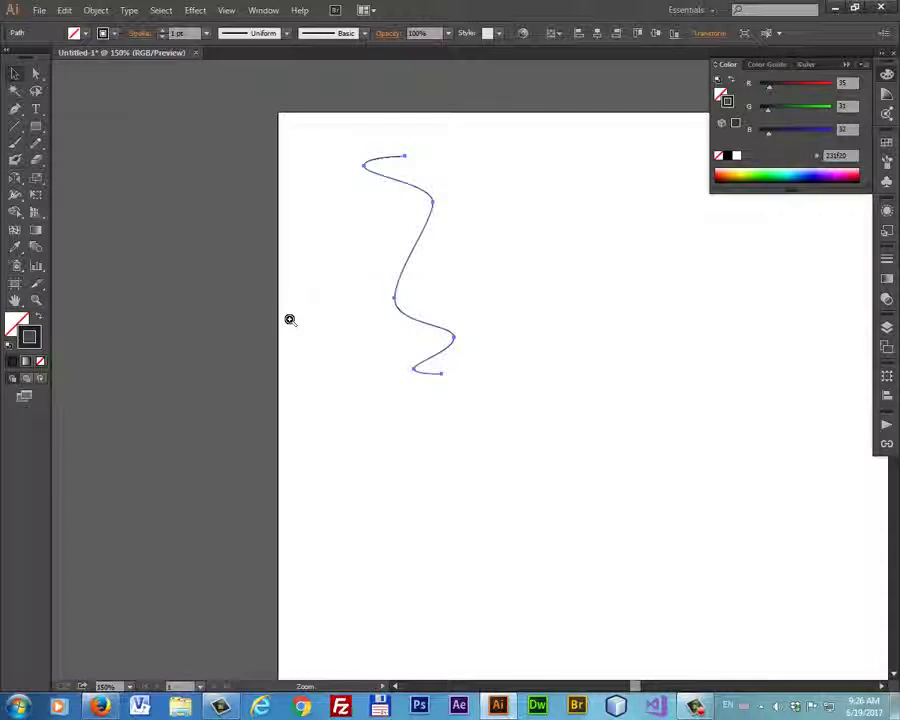
left_click(289, 319)
left_click(289, 319)
left_click_drag(496, 317, 128, 306)
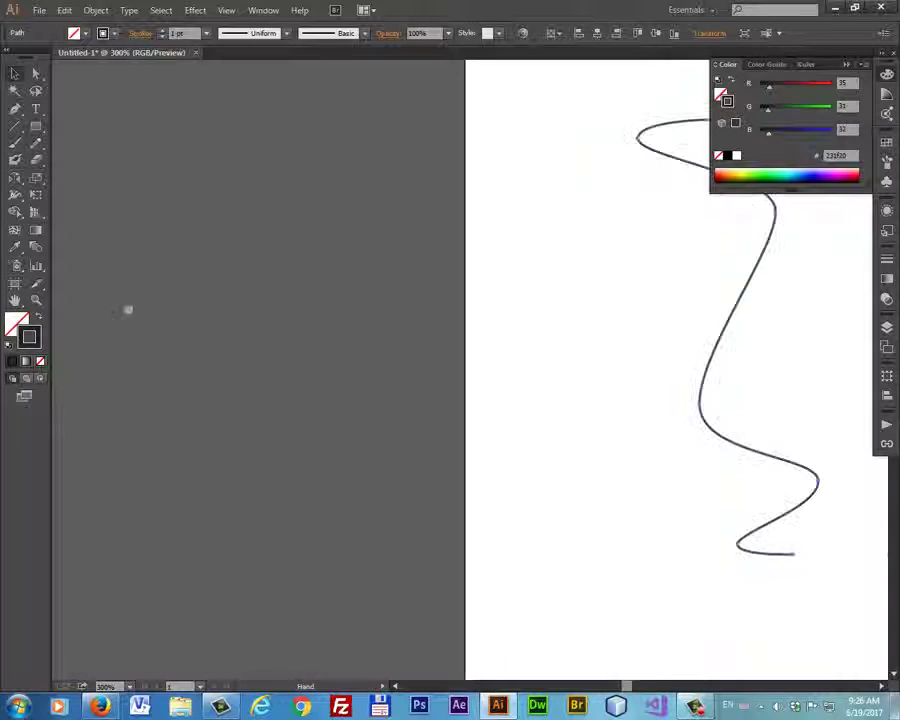
left_click_drag(414, 320, 307, 317)
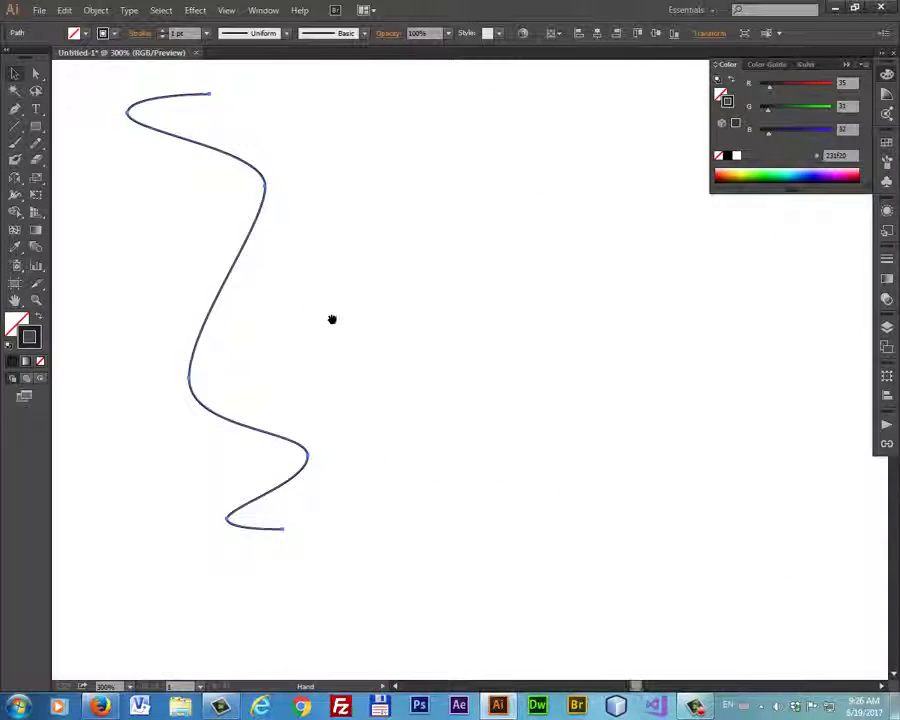
Zoom back out, reposition the curve in view, and pick the Reflect Tool
key("v")
key("ctrl+minus")
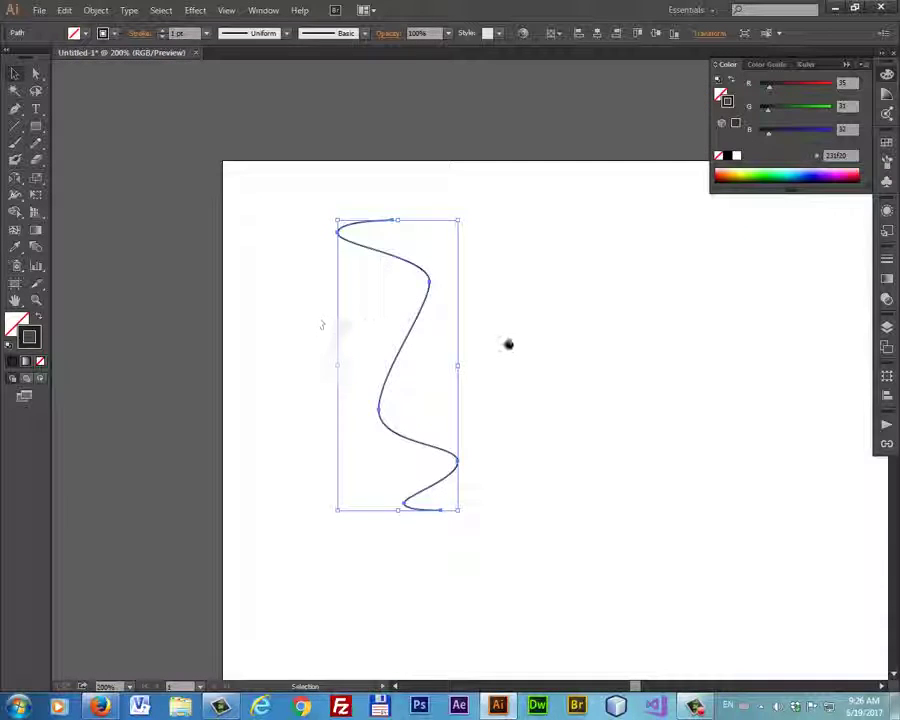
left_click_drag(506, 342, 328, 227)
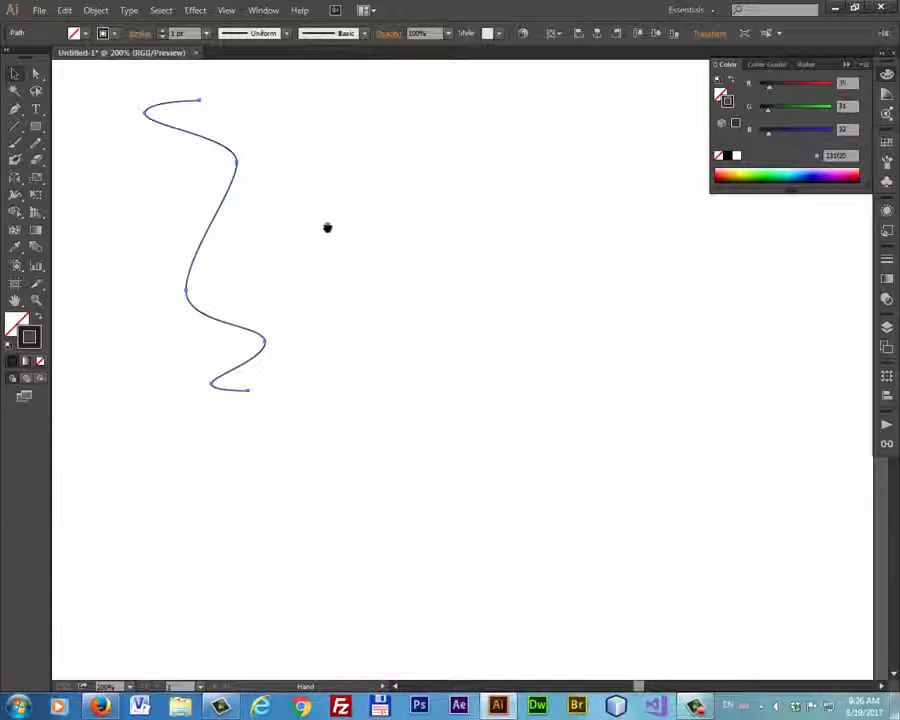
key("v")
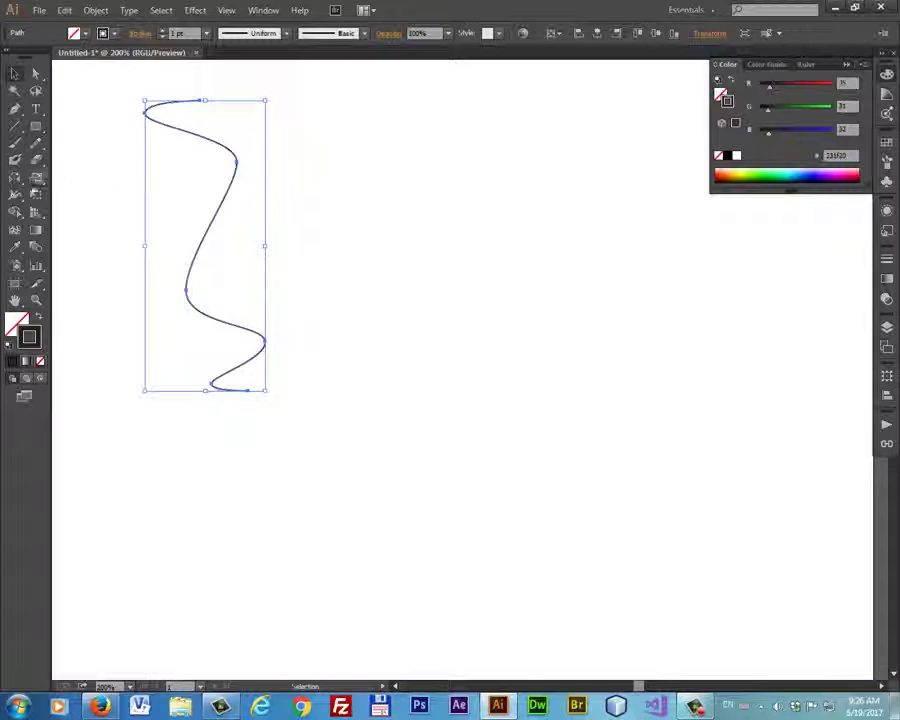
mouse_move(15, 178)
left_mouse_down()
mouse_move(24, 190)
mouse_move(66, 195)
left_mouse_up()
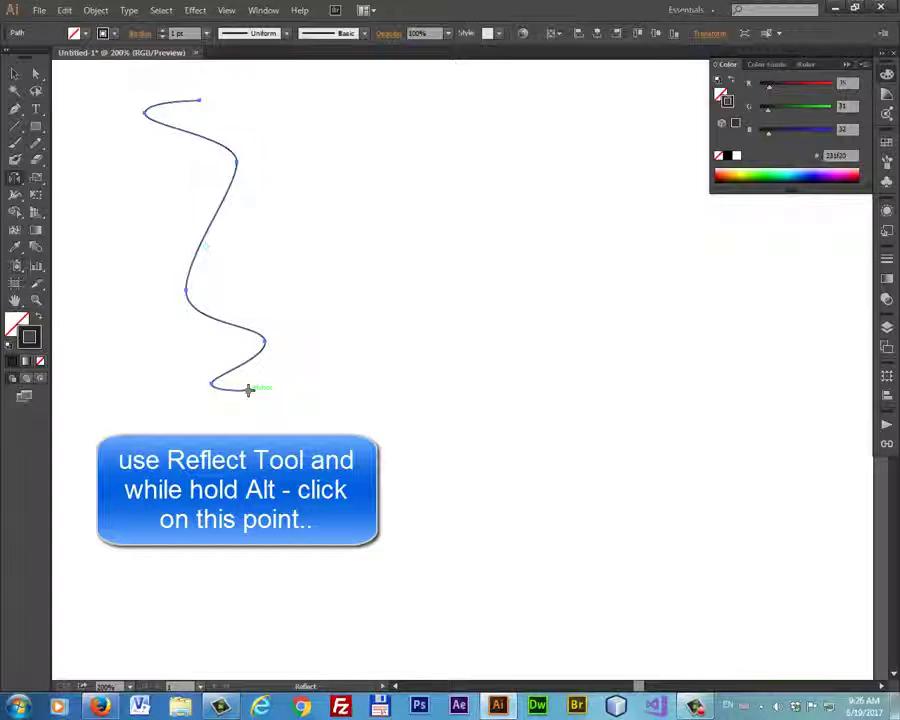
Copy the curve mirrored across a vertical axis about its bottom endpoint
left_click(249, 390, "alt")
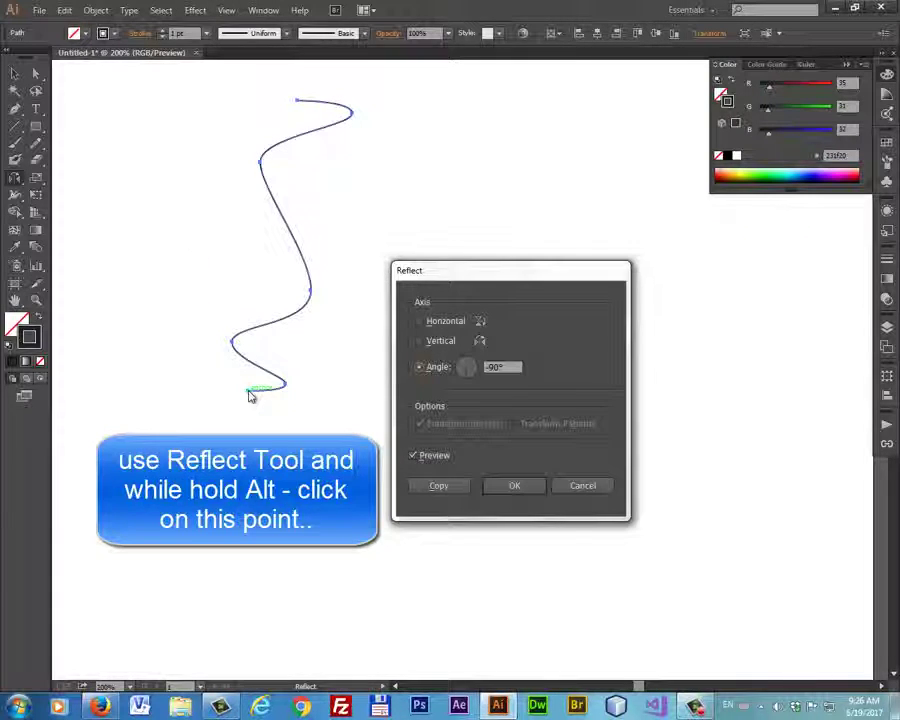
left_click(420, 341)
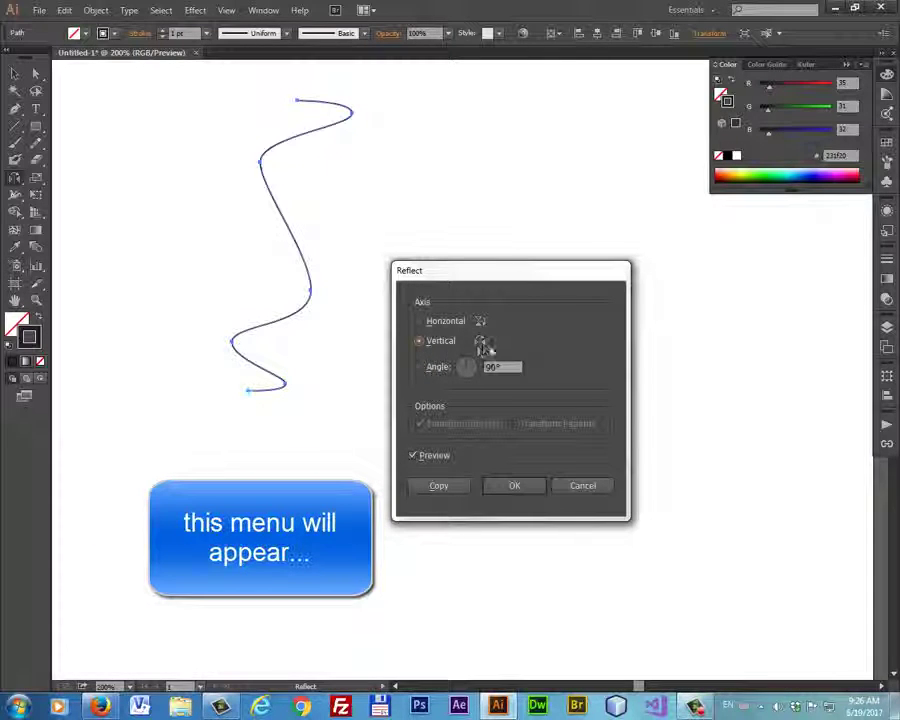
left_click(413, 456)
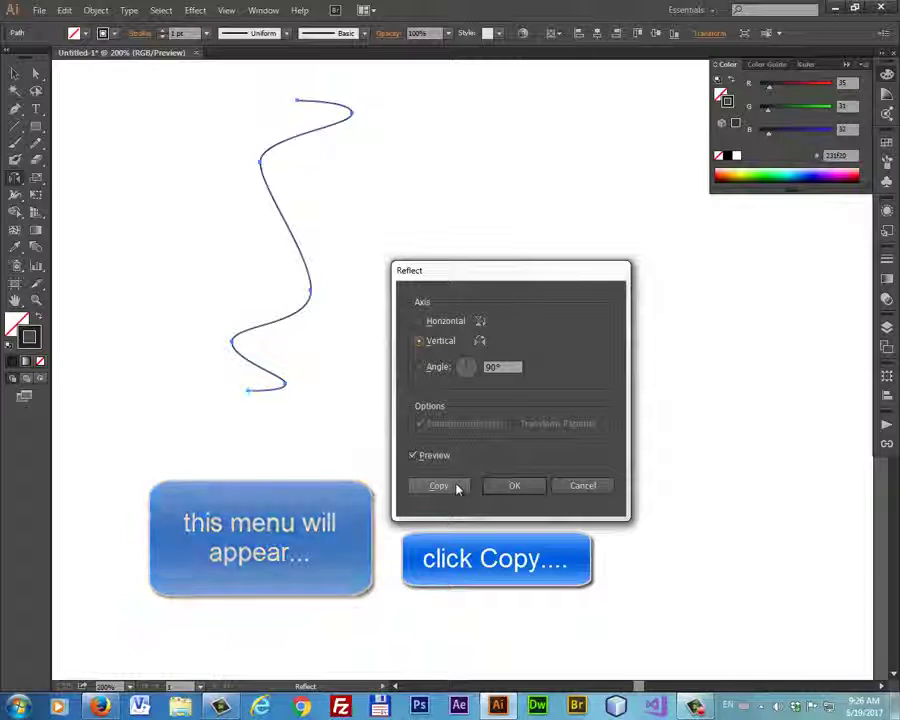
left_click(455, 486)
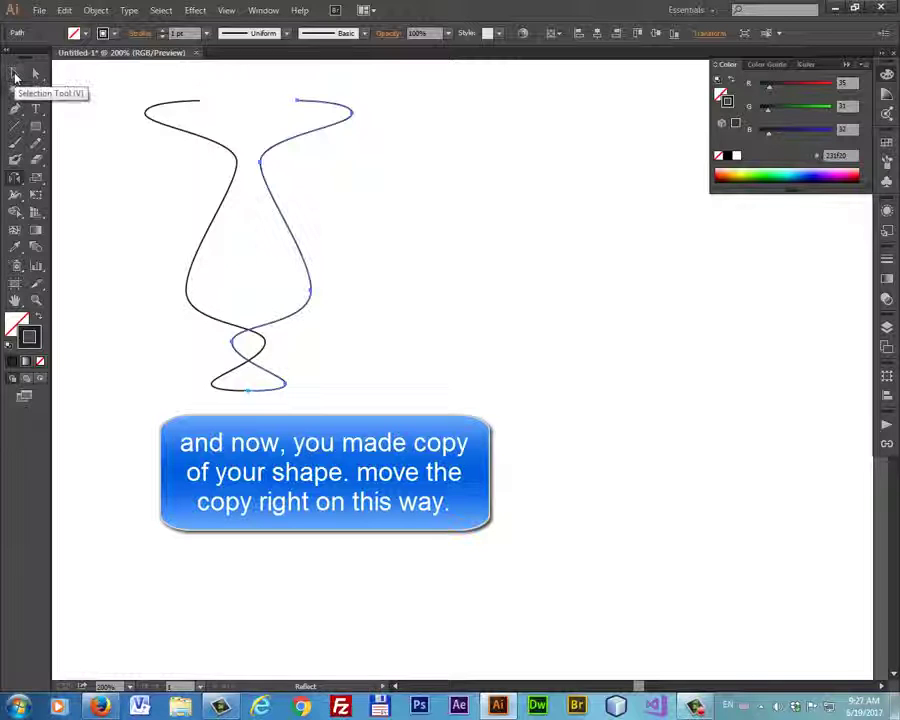
Move the mirrored copy to the right of the original, then deselect it
left_click(15, 75)
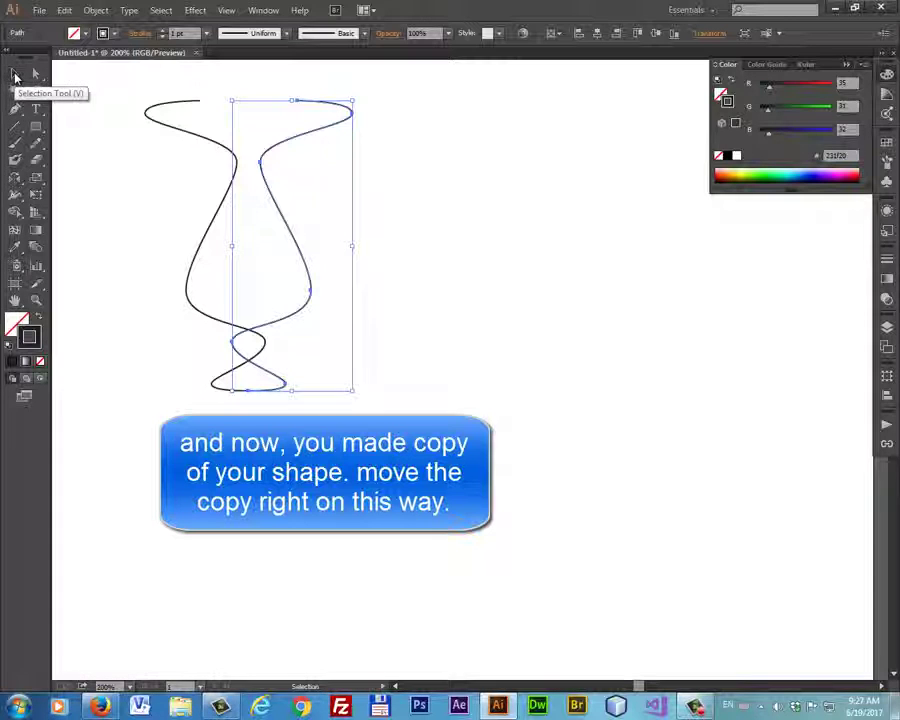
left_click(384, 139)
left_click(327, 104)
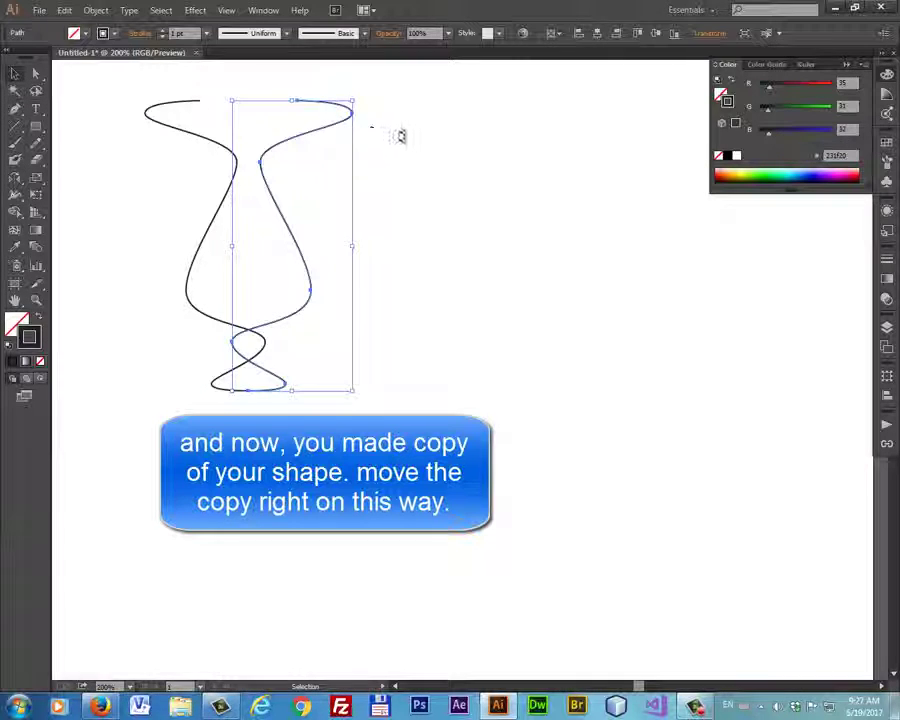
left_click_drag(321, 133, 366, 134)
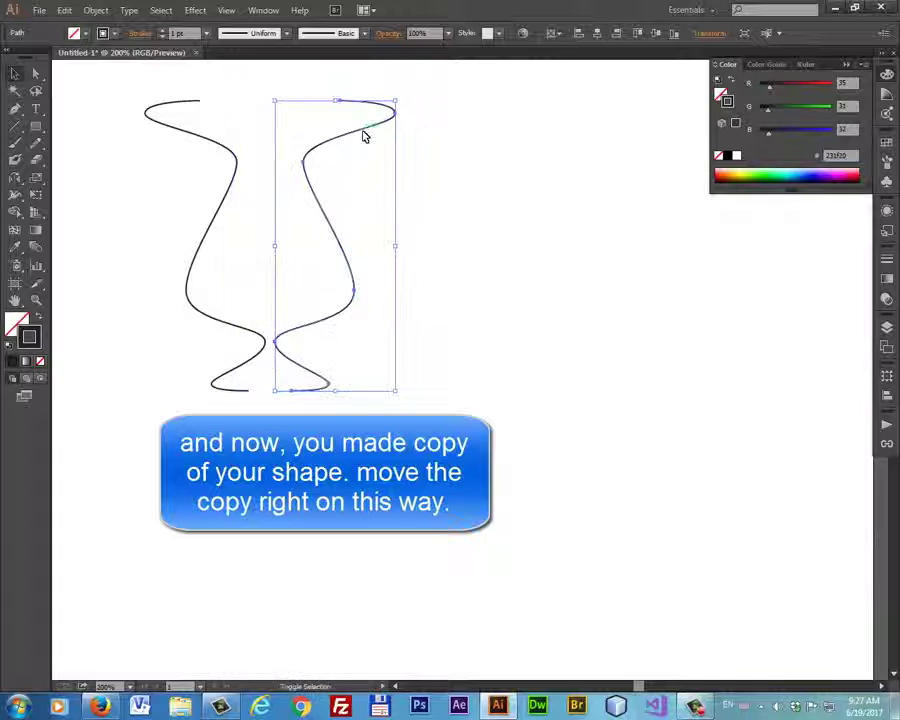
left_click(445, 228)
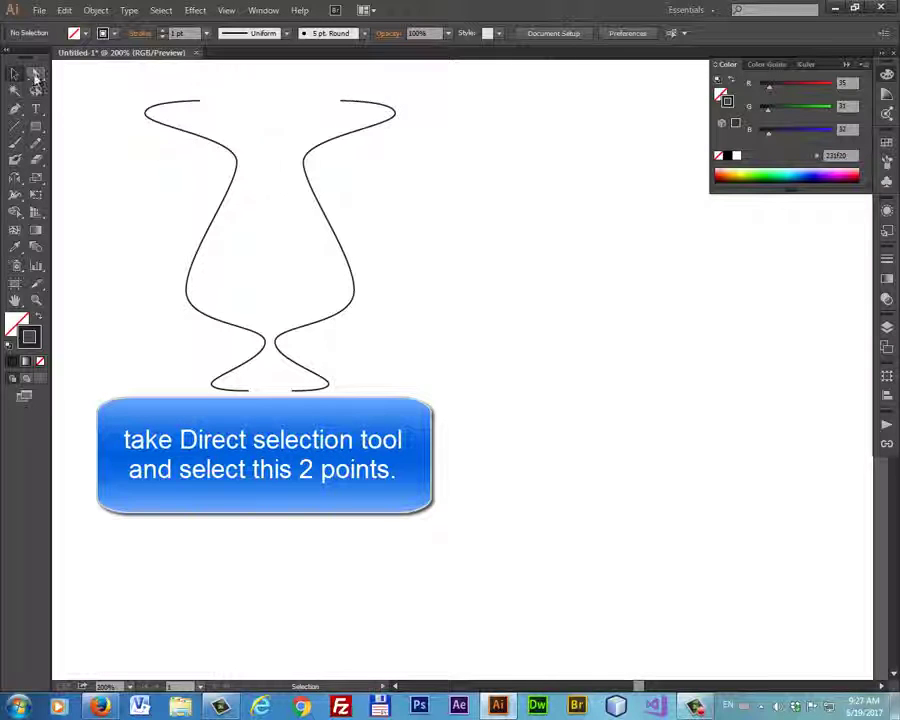
Join the two top endpoints with Object > Path > Join
left_click(35, 75)
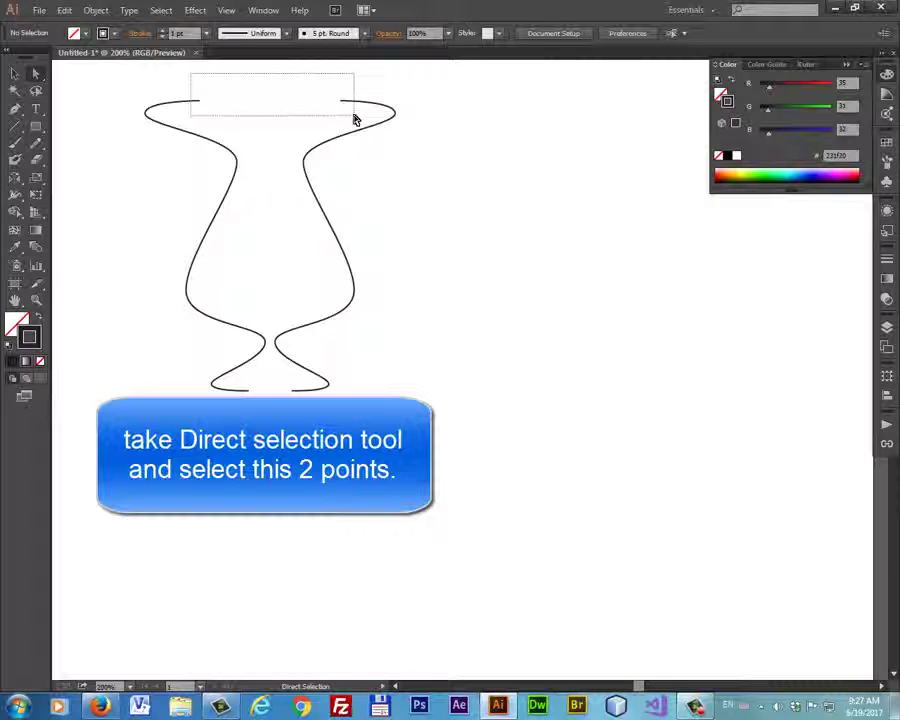
left_click_drag(323, 118, 353, 119)
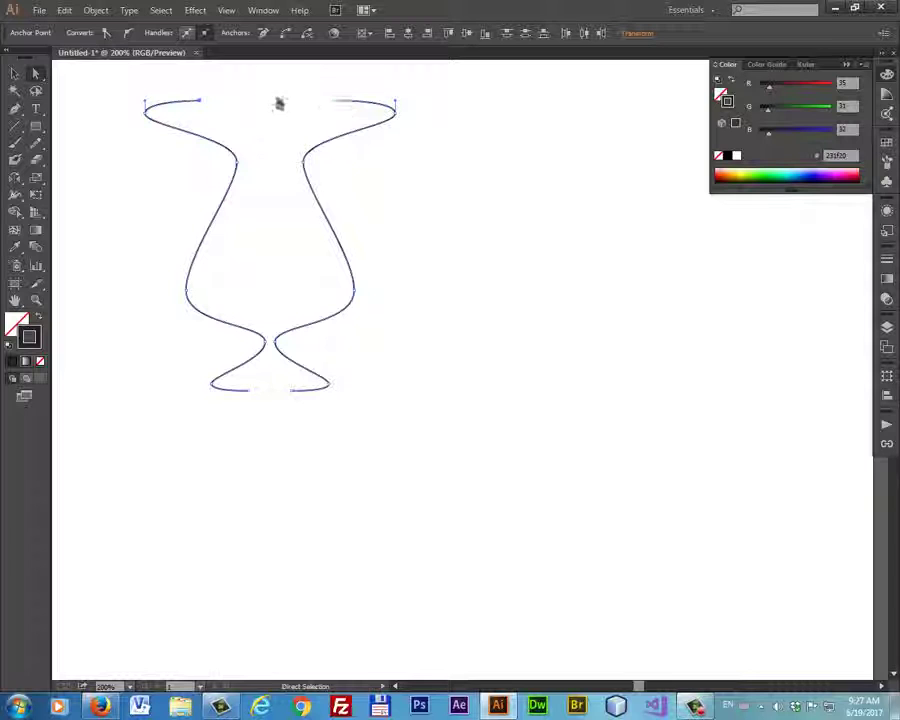
left_click(93, 11)
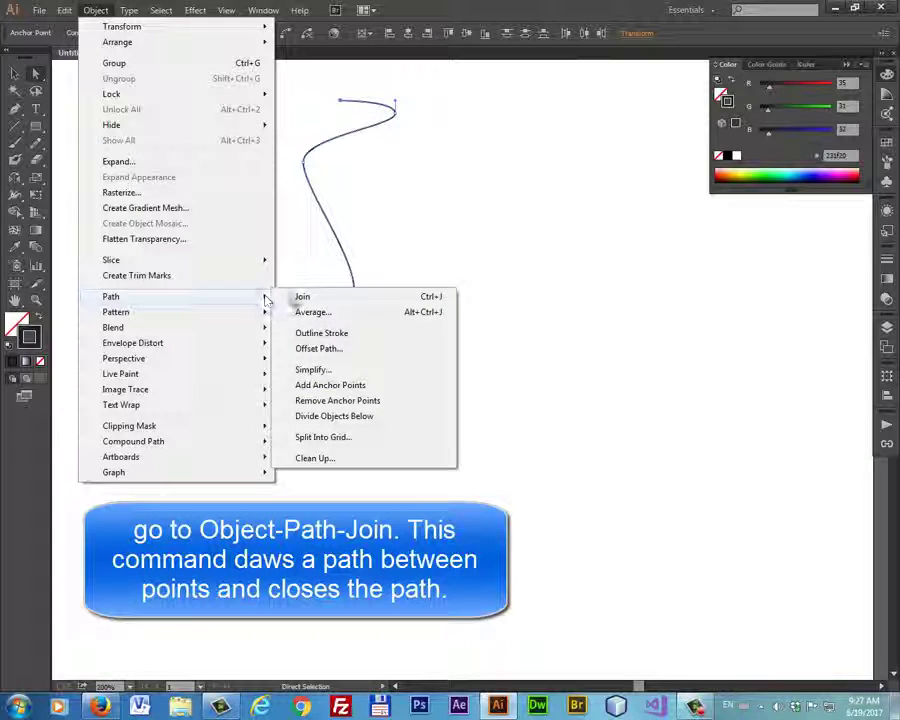
mouse_move(111, 296)
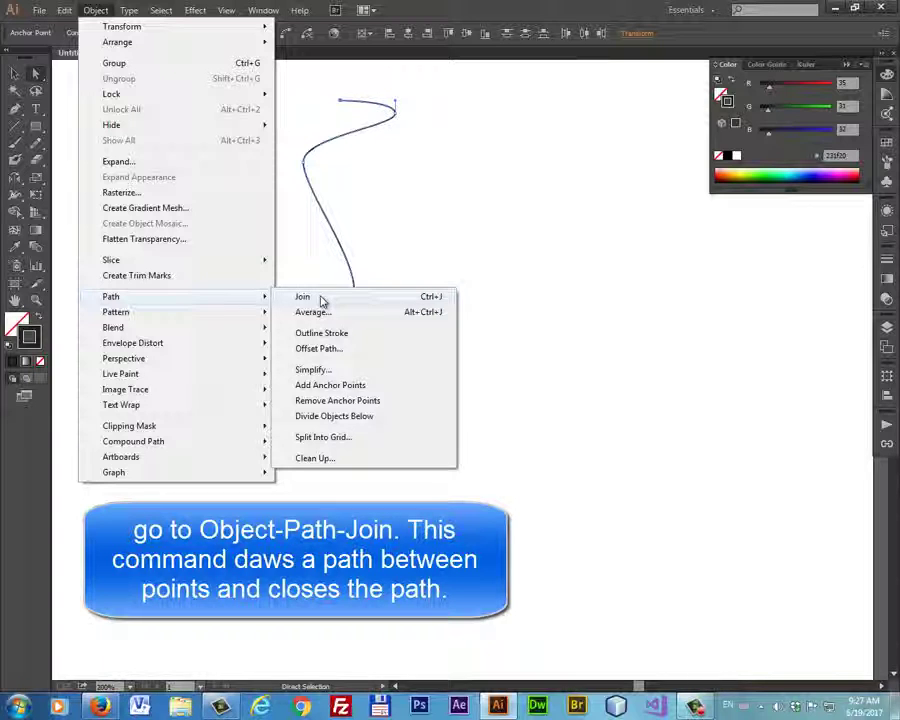
left_click(322, 298)
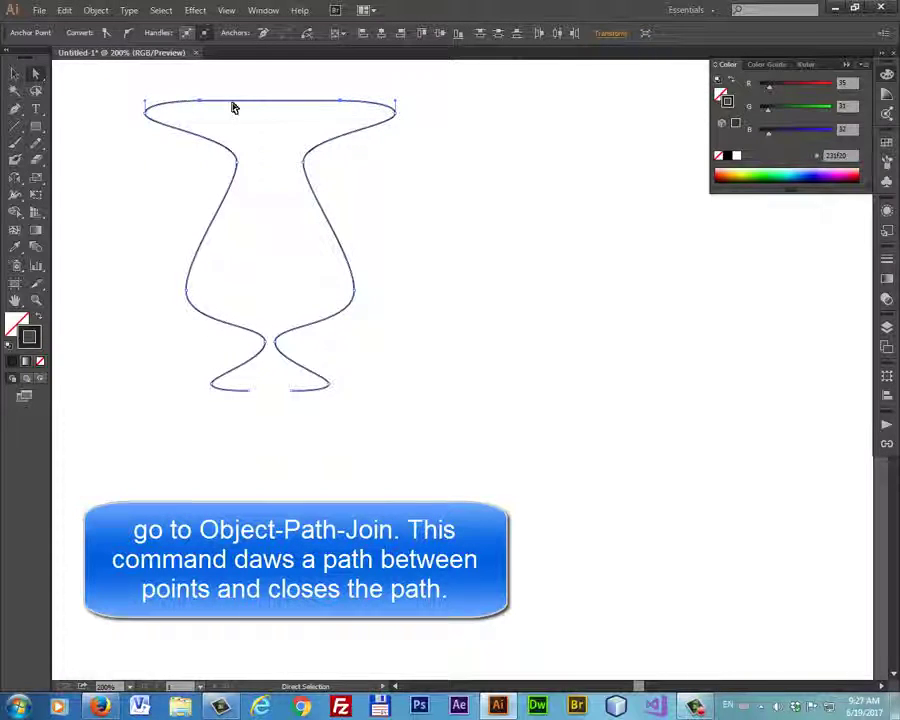
Test the top join by dragging the endpoint, then undo the move and deselect
left_click(420, 155)
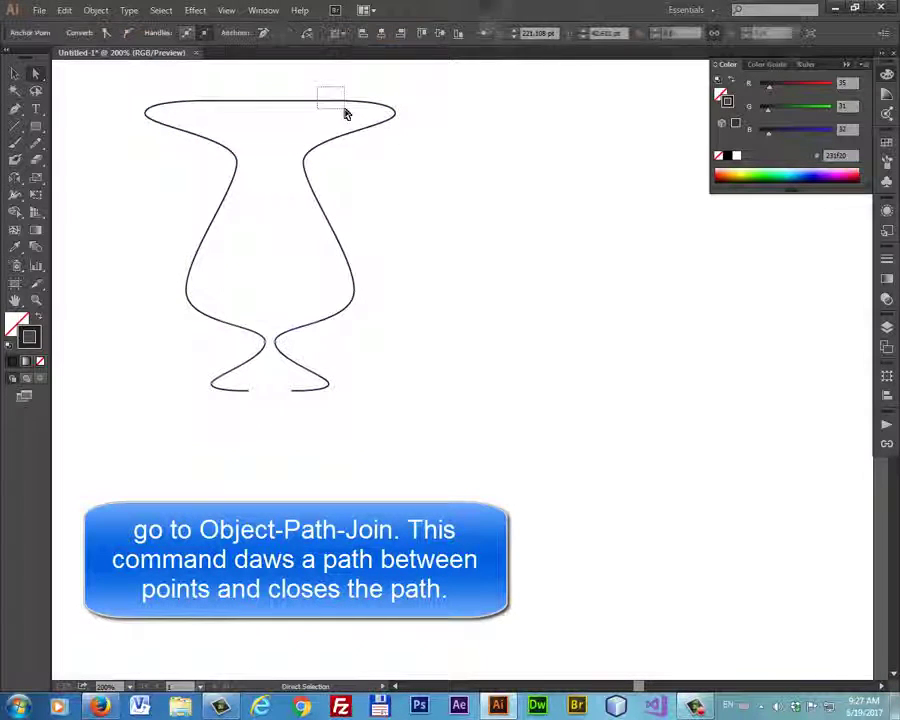
left_click_drag(332, 98, 340, 78)
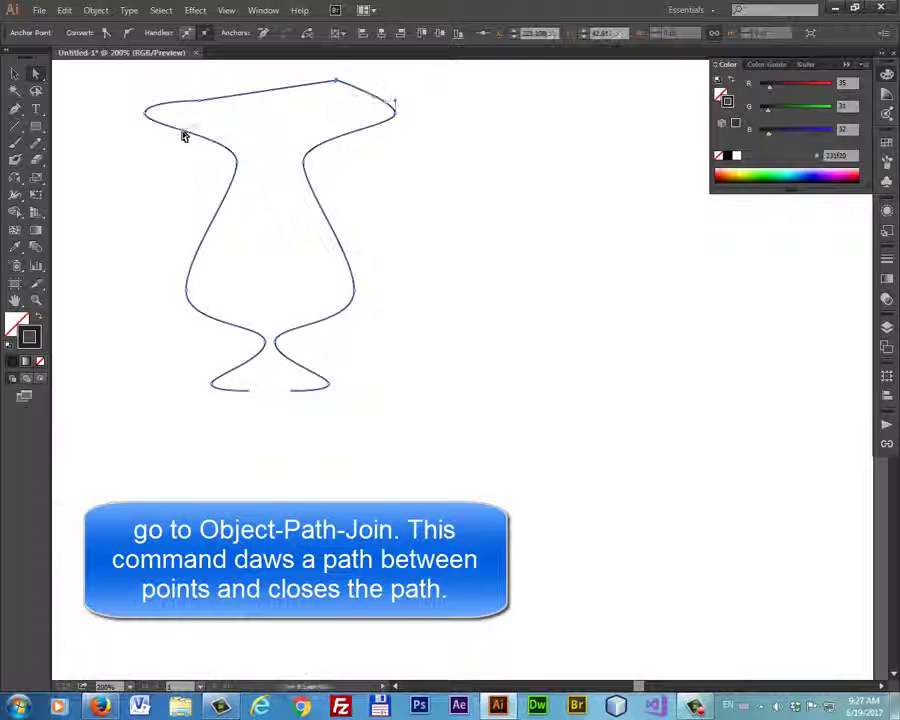
left_click(64, 10)
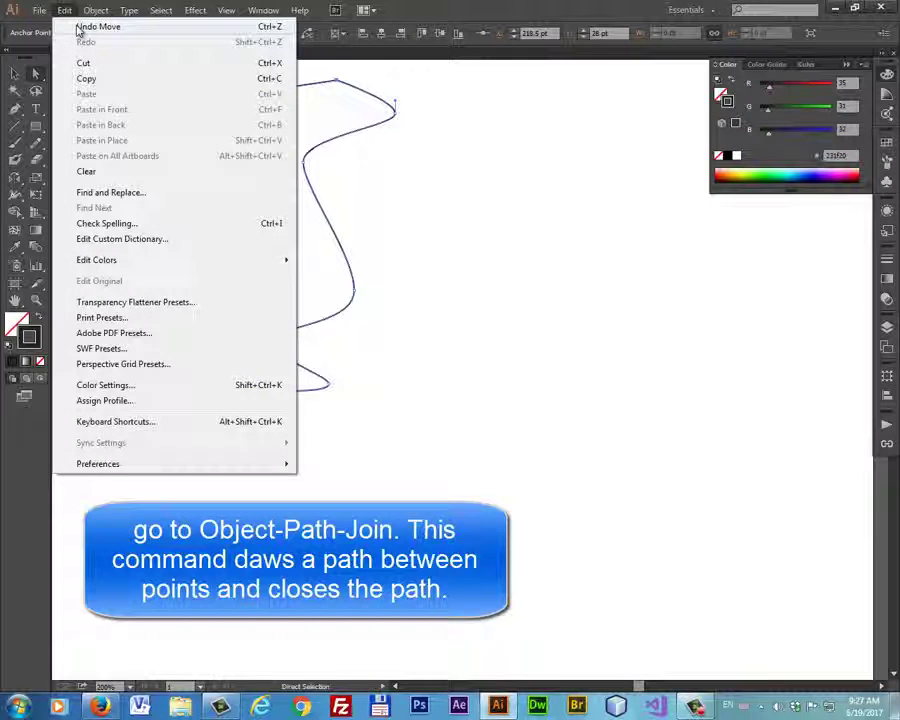
left_click(97, 27)
left_click(382, 172)
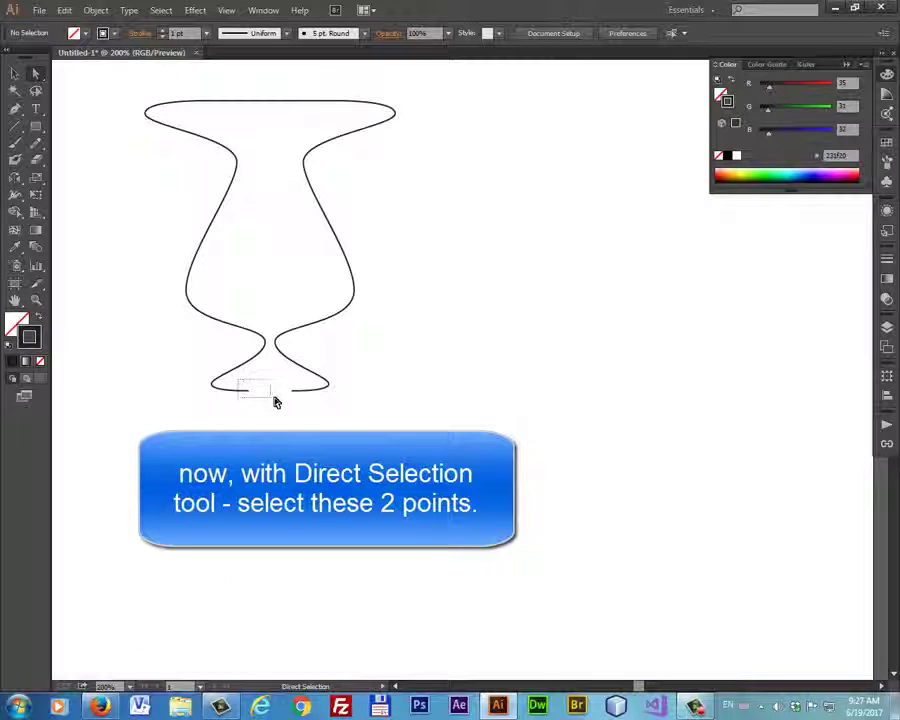
Average the two bottom endpoints on Both axes via Object > Path > Average
left_click_drag(297, 404, 296, 402)
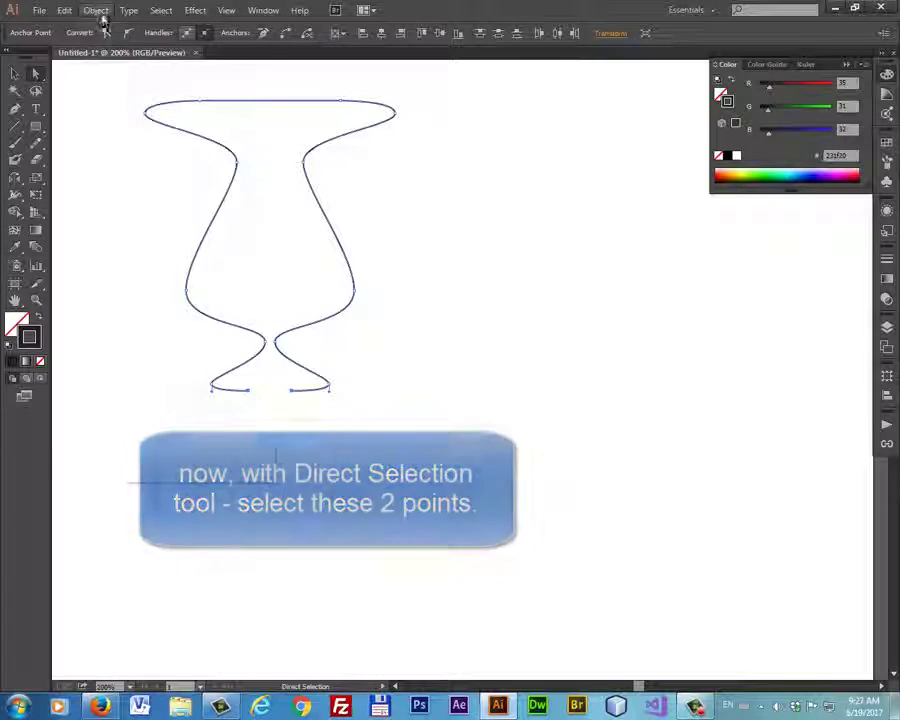
left_click(97, 11)
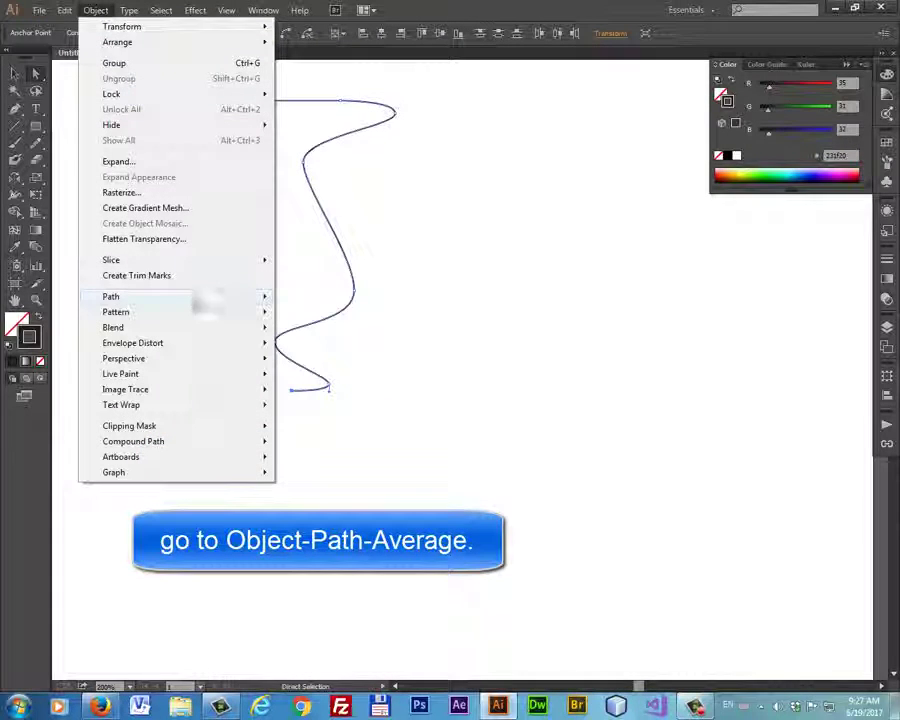
mouse_move(111, 296)
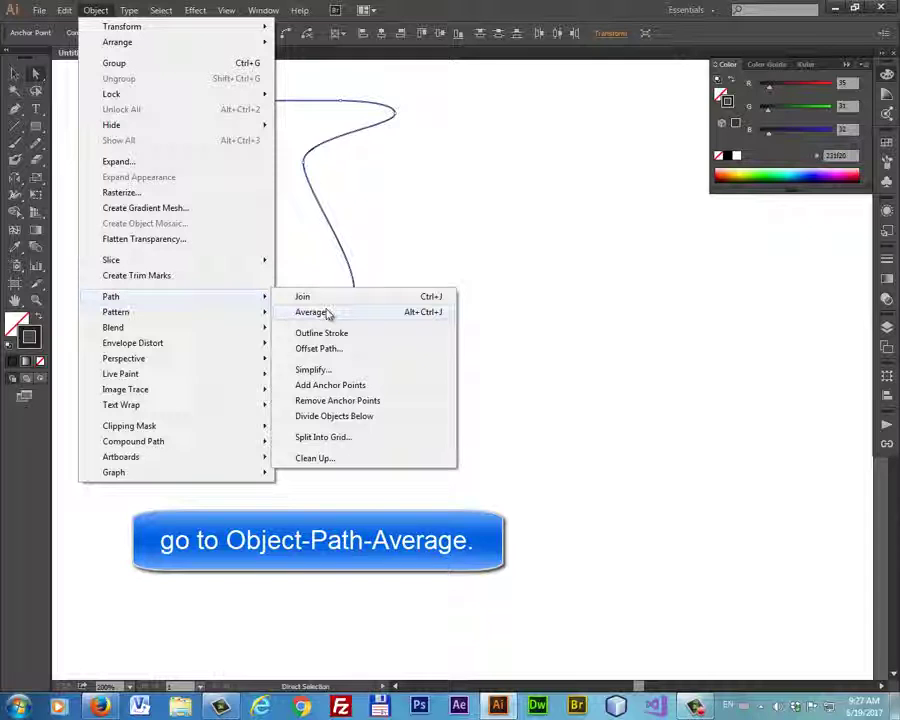
left_click(329, 316)
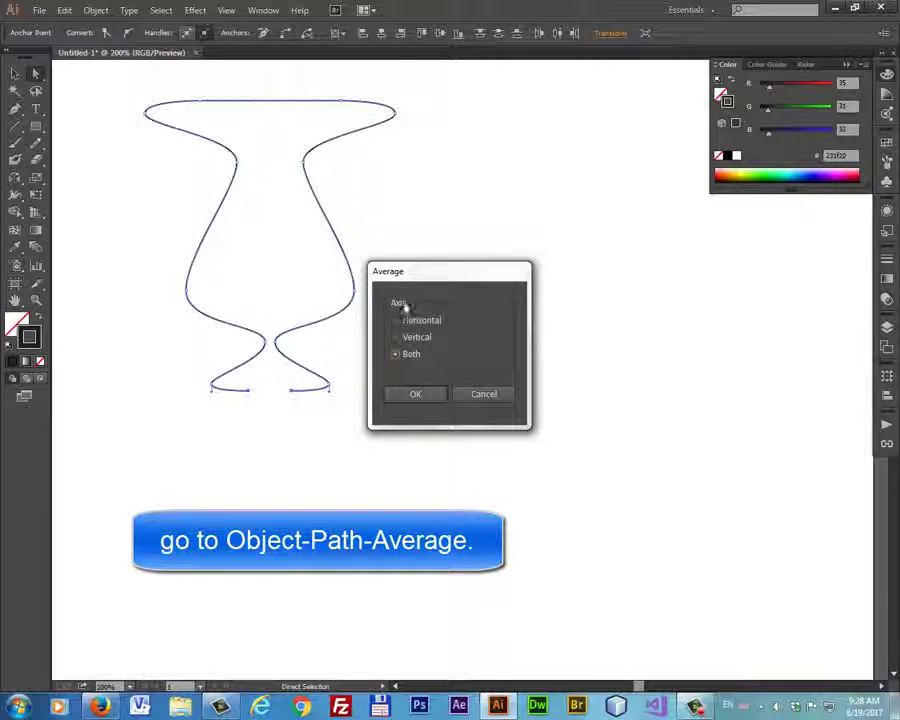
left_click(404, 395)
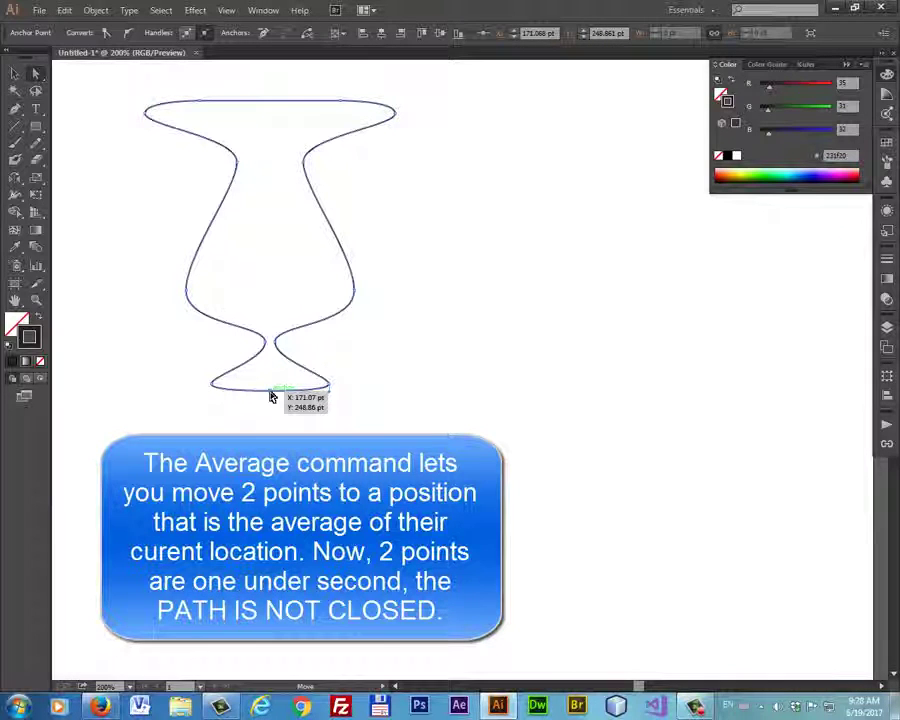
Drag the bottom point to show the path is still open, then undo
left_click_drag(272, 397, 275, 409)
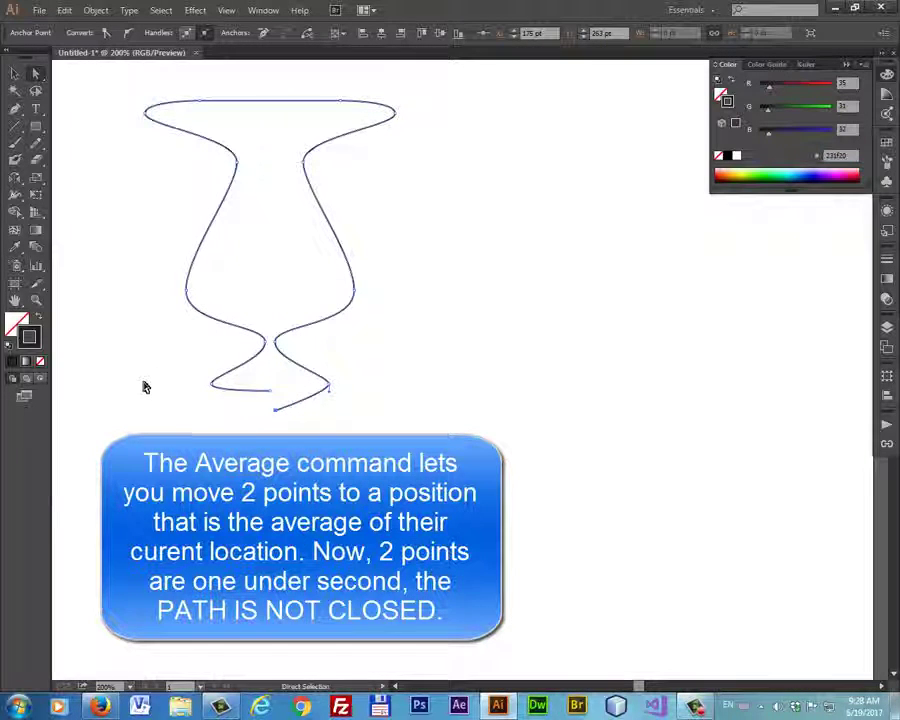
left_click(64, 10)
left_click(98, 26)
Join the overlapping bottom endpoints to close the vase path
left_click(80, 88)
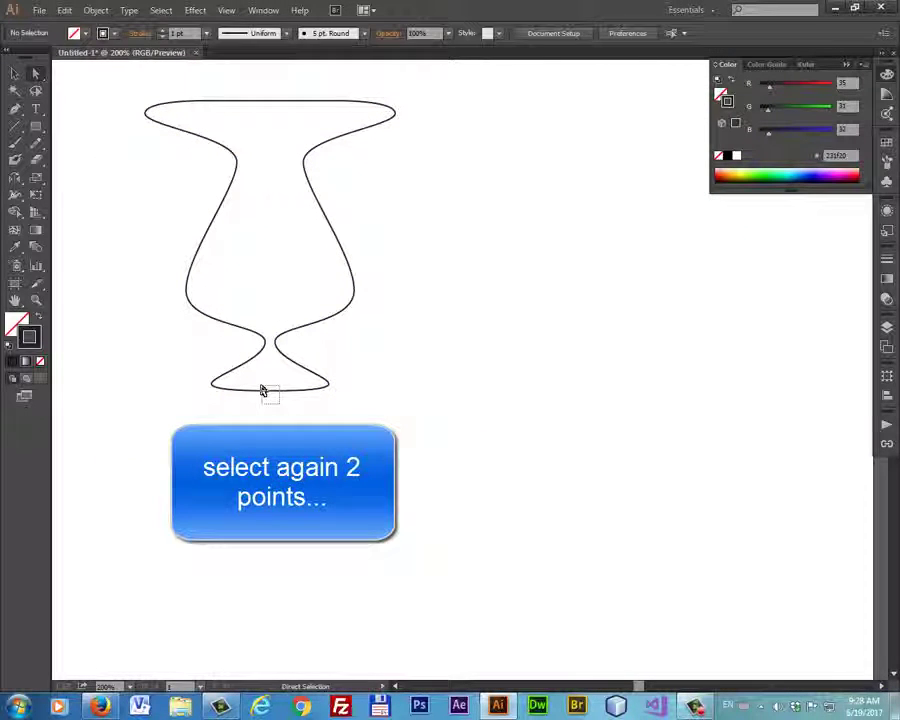
left_click(262, 389)
left_click(103, 12)
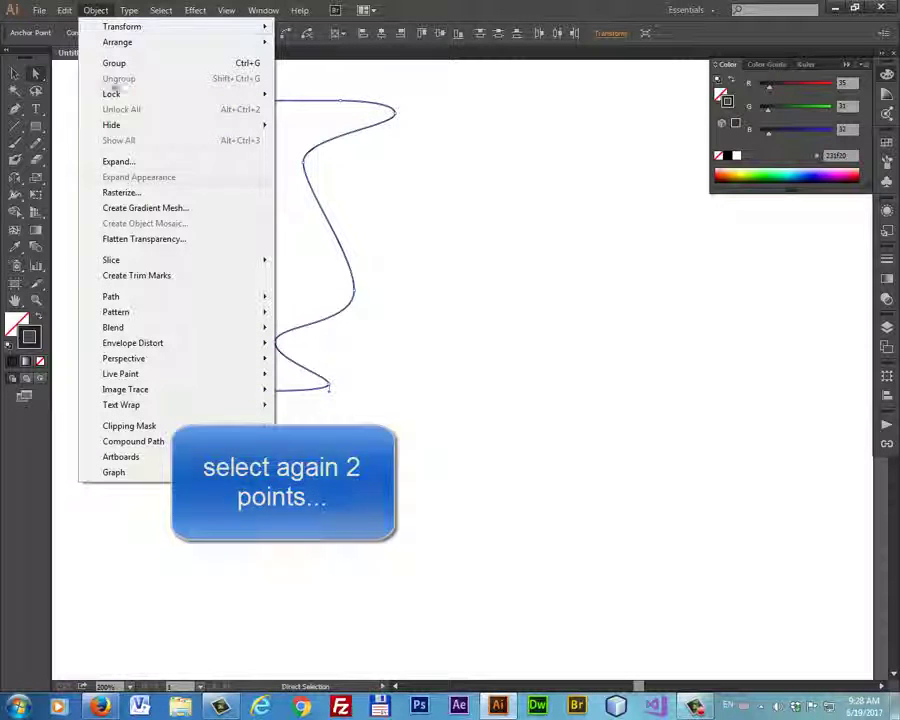
mouse_move(111, 296)
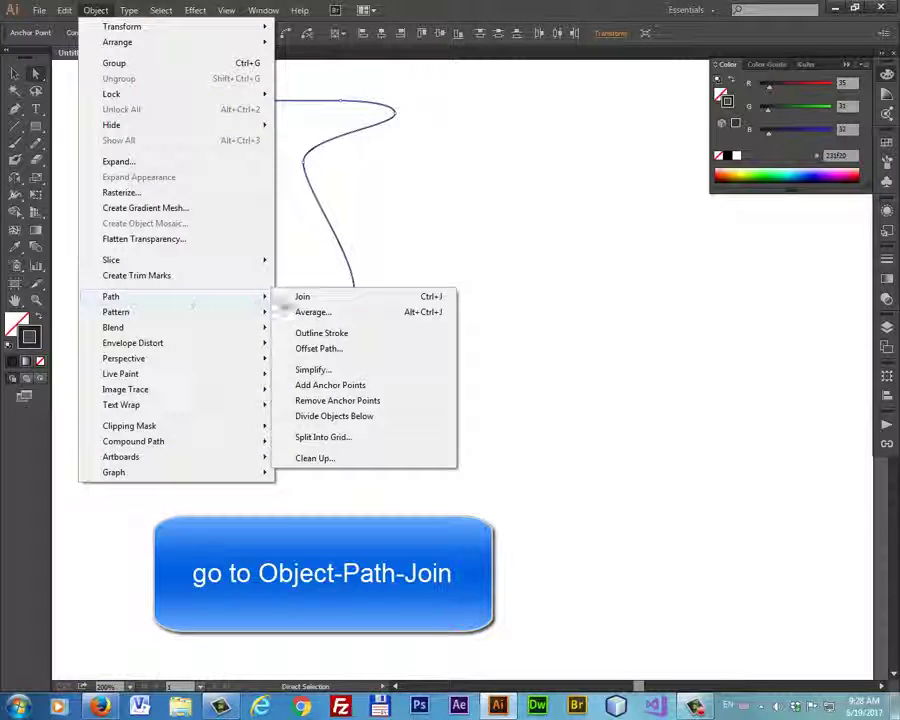
left_click(317, 298)
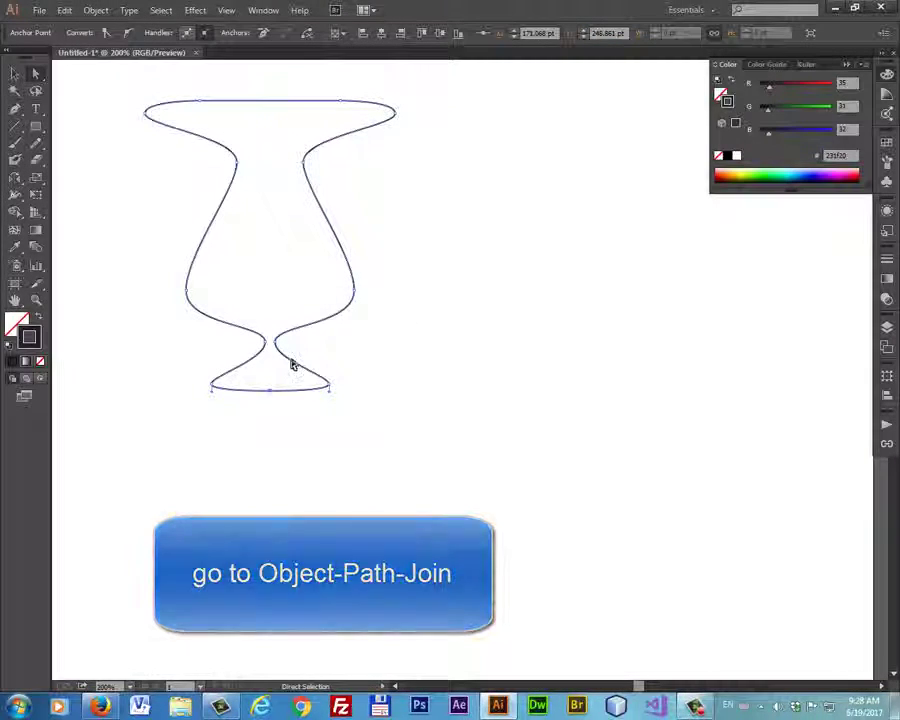
Drag the bottom point to confirm closure, then undo the move and deselect
left_click(277, 418)
left_click_drag(271, 391, 269, 415)
left_click(326, 427)
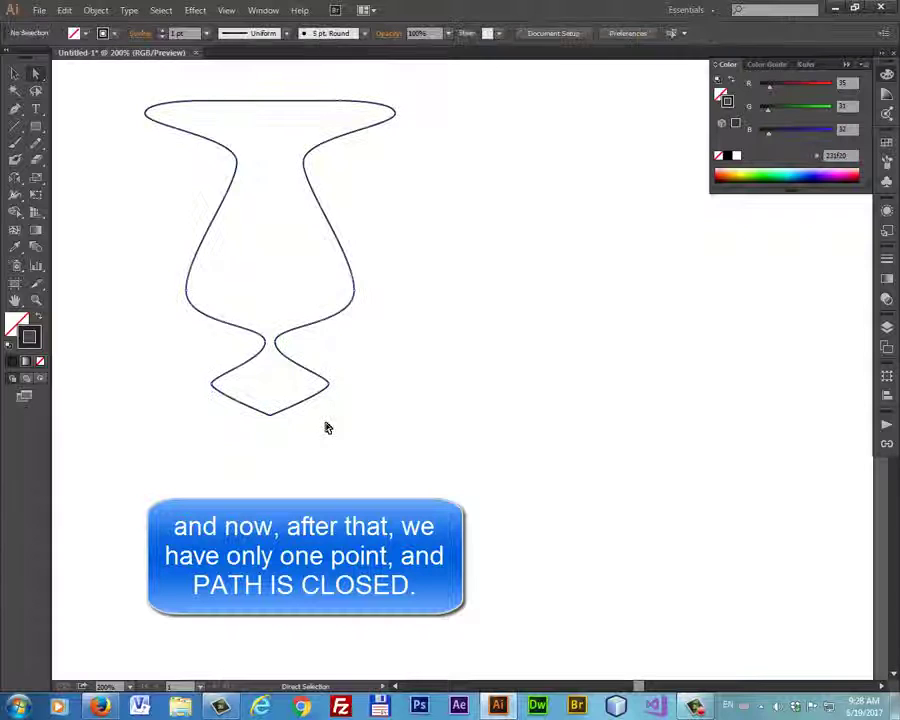
left_click(64, 10)
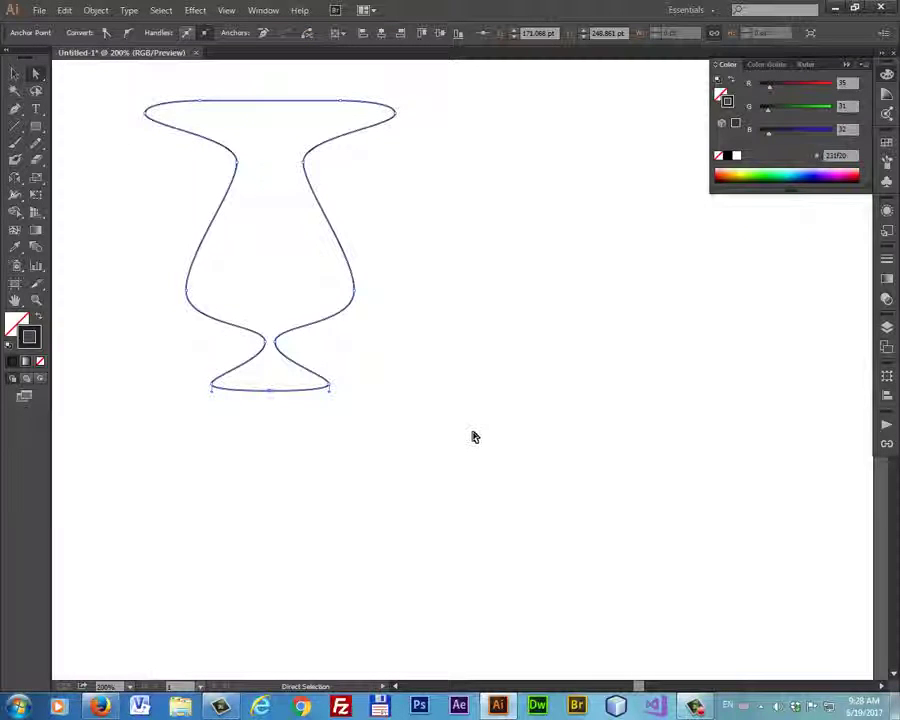
left_click(470, 428)
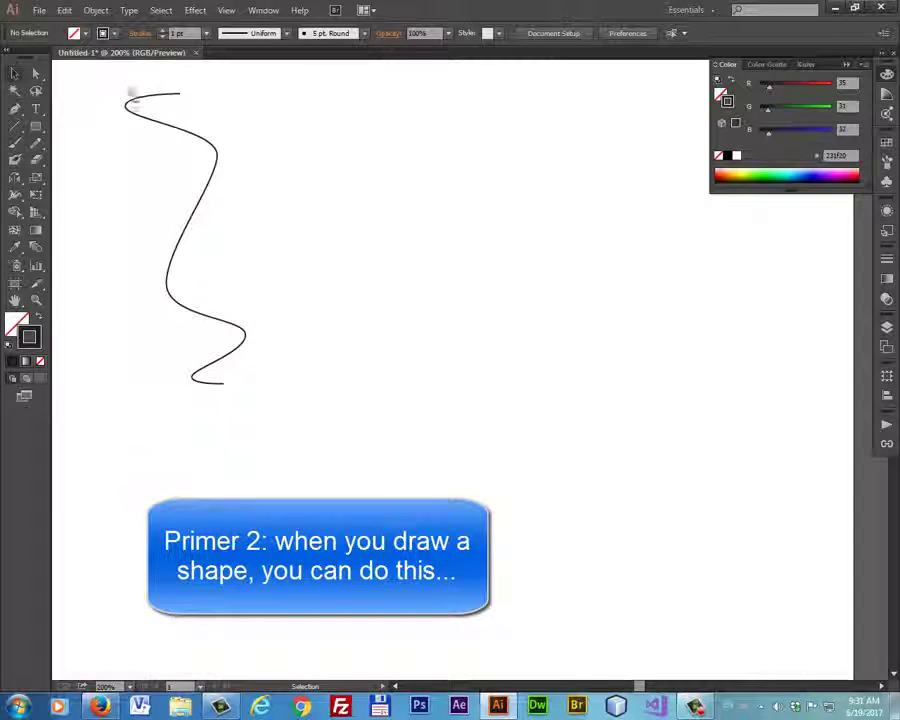
Select the new wavy half-vase curve with the Selection tool
left_click(141, 100)
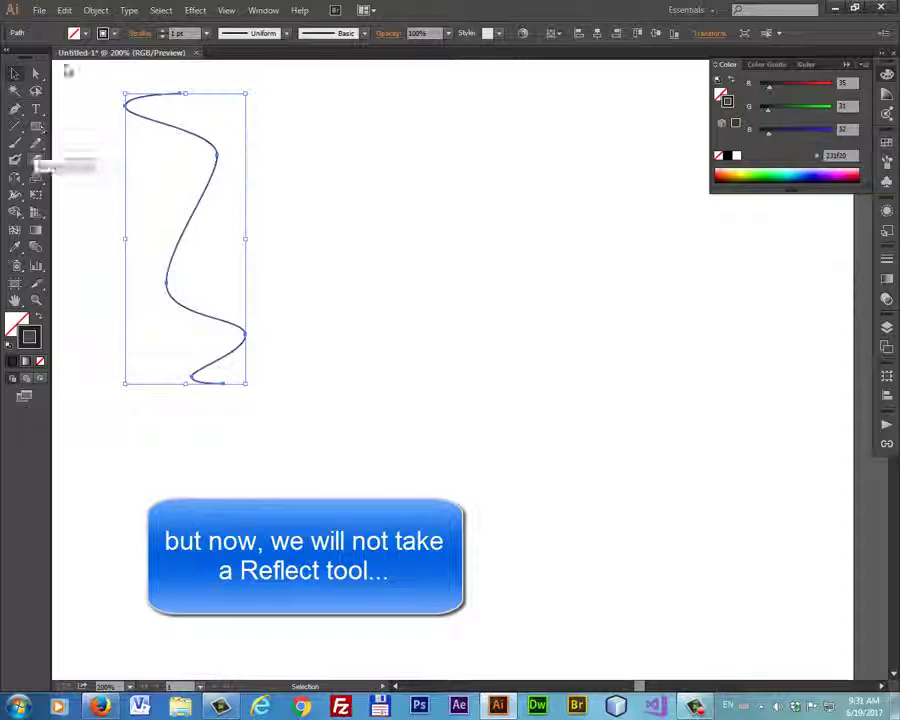
Create a vertically reflected copy of the wavy curve with Object > Transform > Reflect
left_click(96, 10)
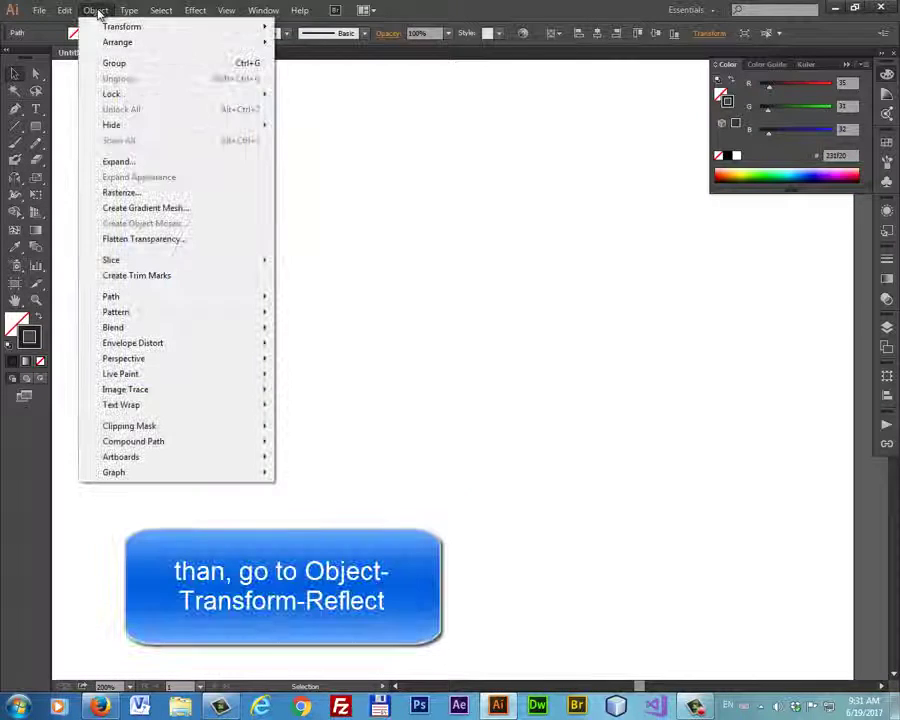
mouse_move(122, 26)
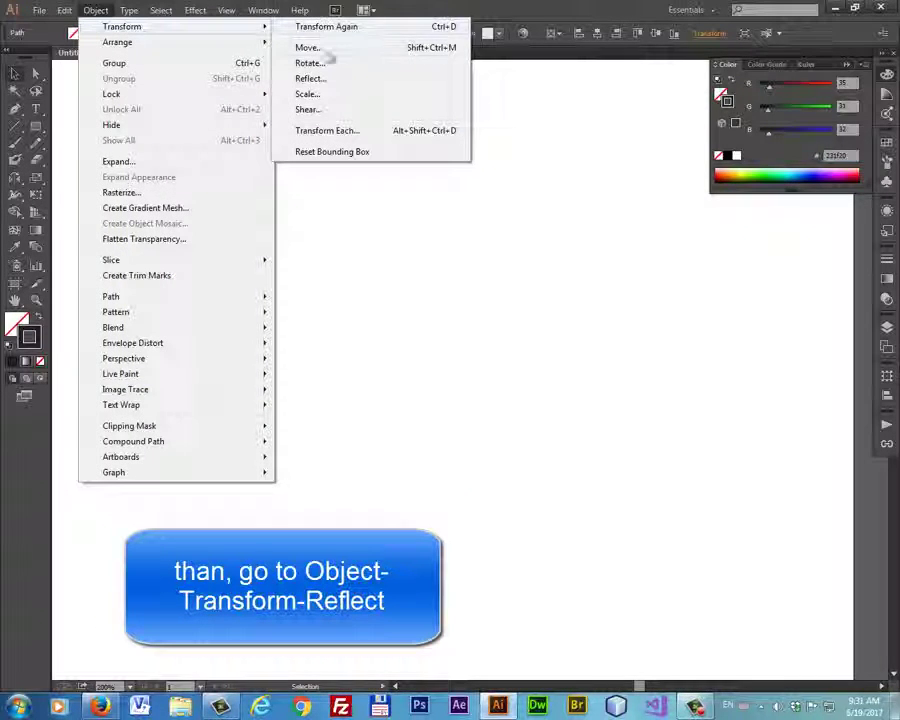
left_click(331, 79)
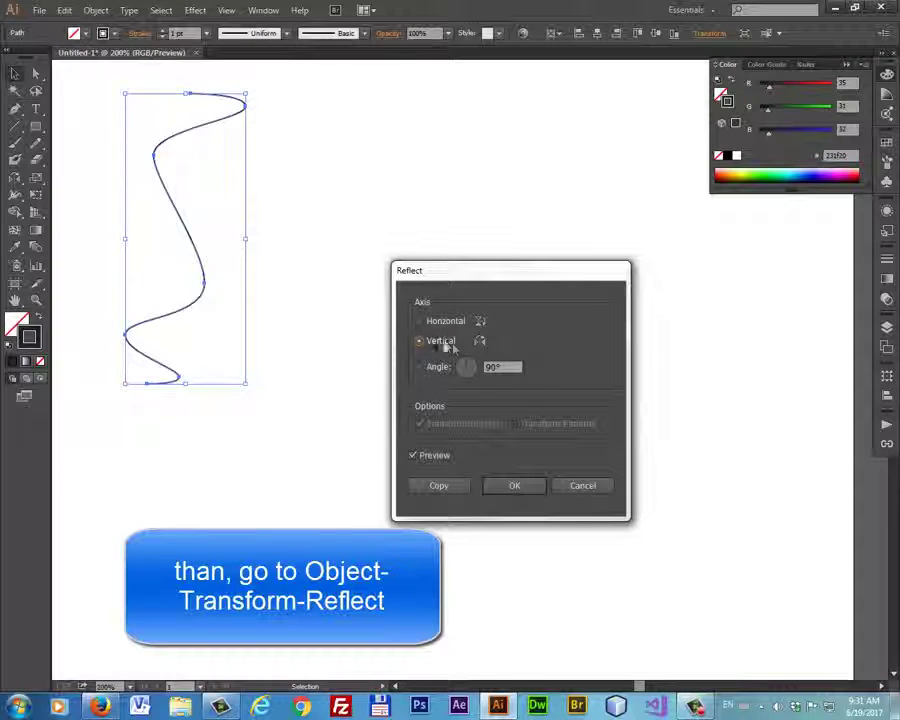
left_click(438, 486)
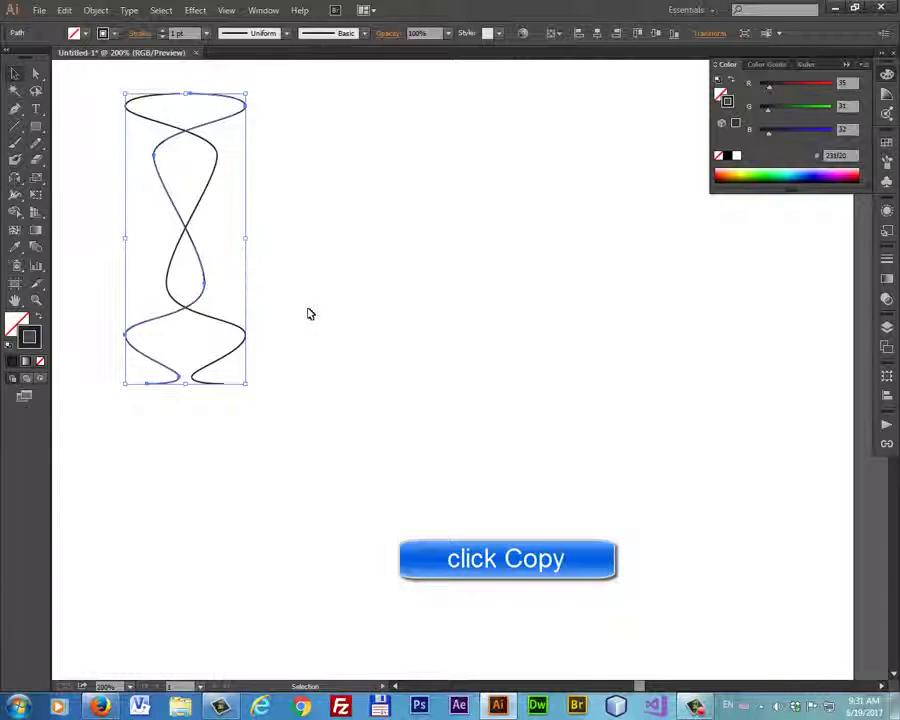
Nudge the mirrored copy four steps right of the original, then deselect it
key("Right")
key("Right")
key("Right")
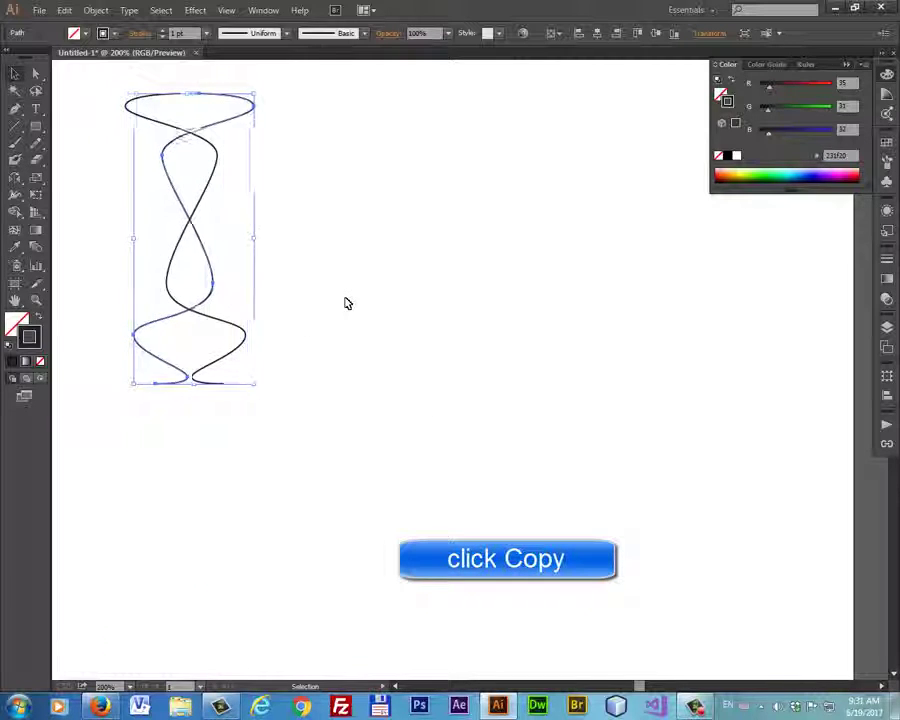
key("Right")
key("Right")
key("Right")
key("Right")
key("Right")
key("Right")
key("Right")
key("Right")
key("Right")
key("Right")
key("Right")
key("Right")
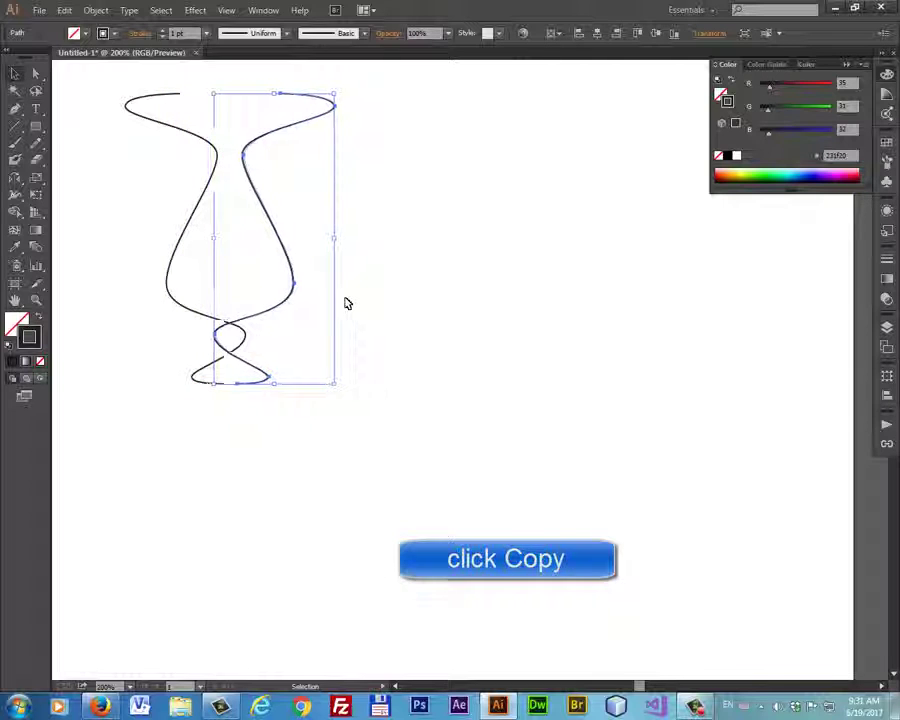
key("Right")
key("Right")
key("Right")
key("Right")
key("Right")
key("Right")
key("Right")
key("Right")
key("Right")
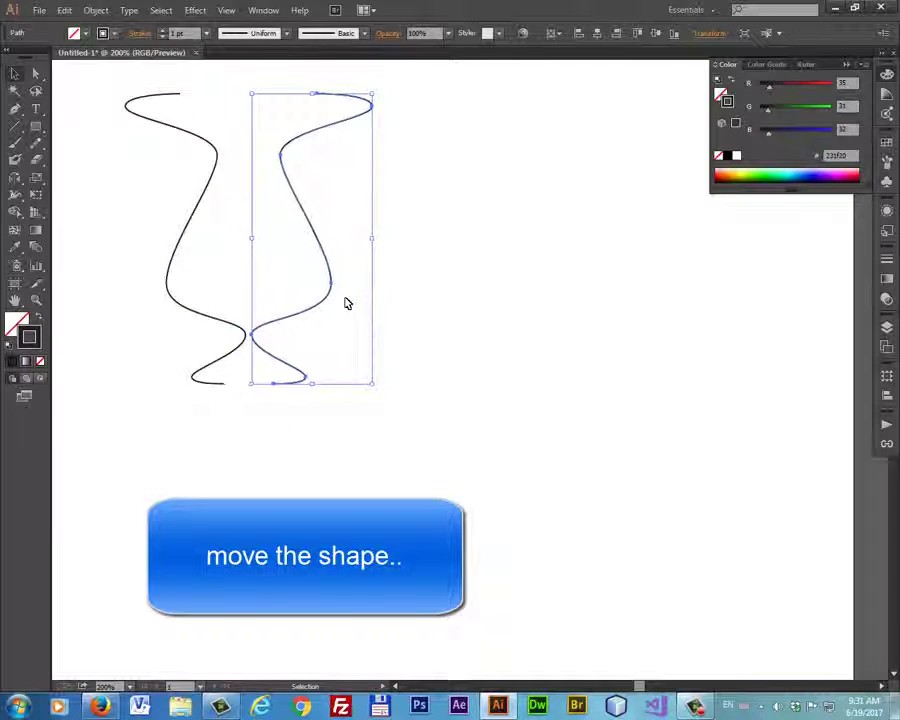
key("Right")
key("Right")
key("Right")
key("Right")
key("Right")
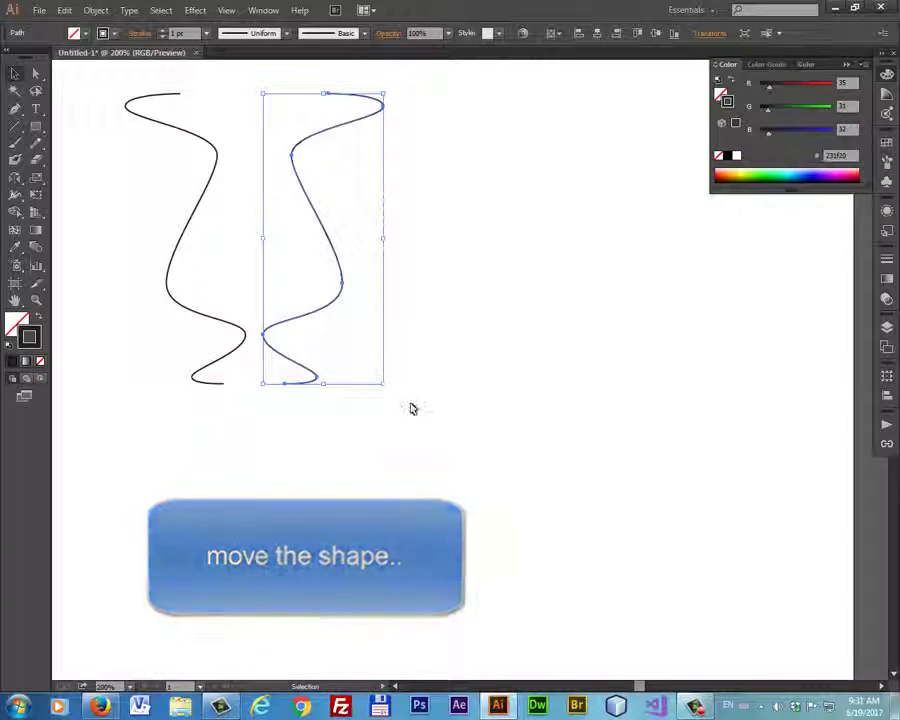
left_click(410, 408)
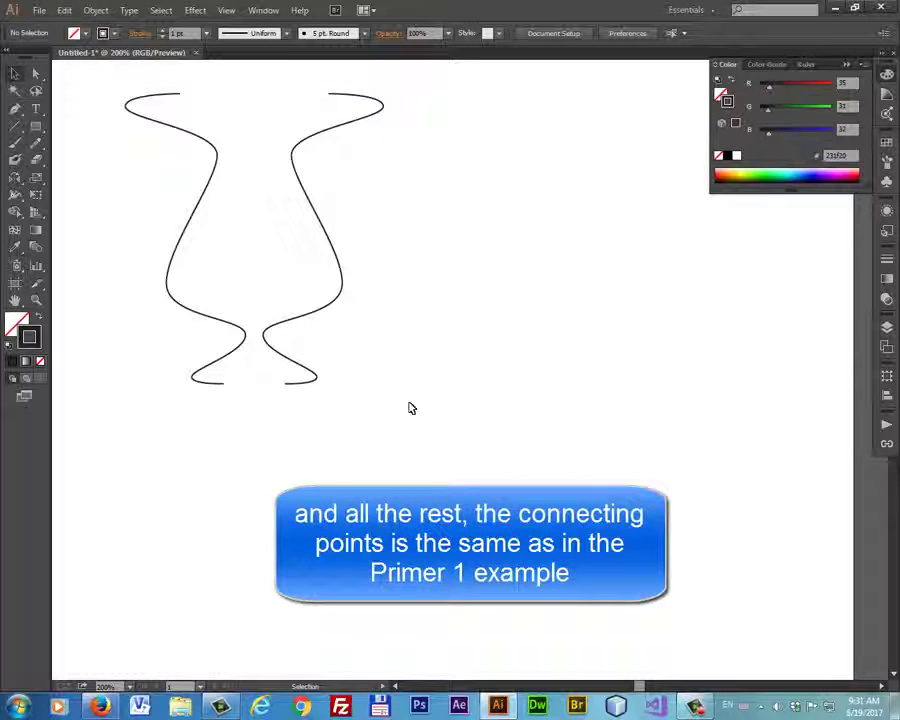